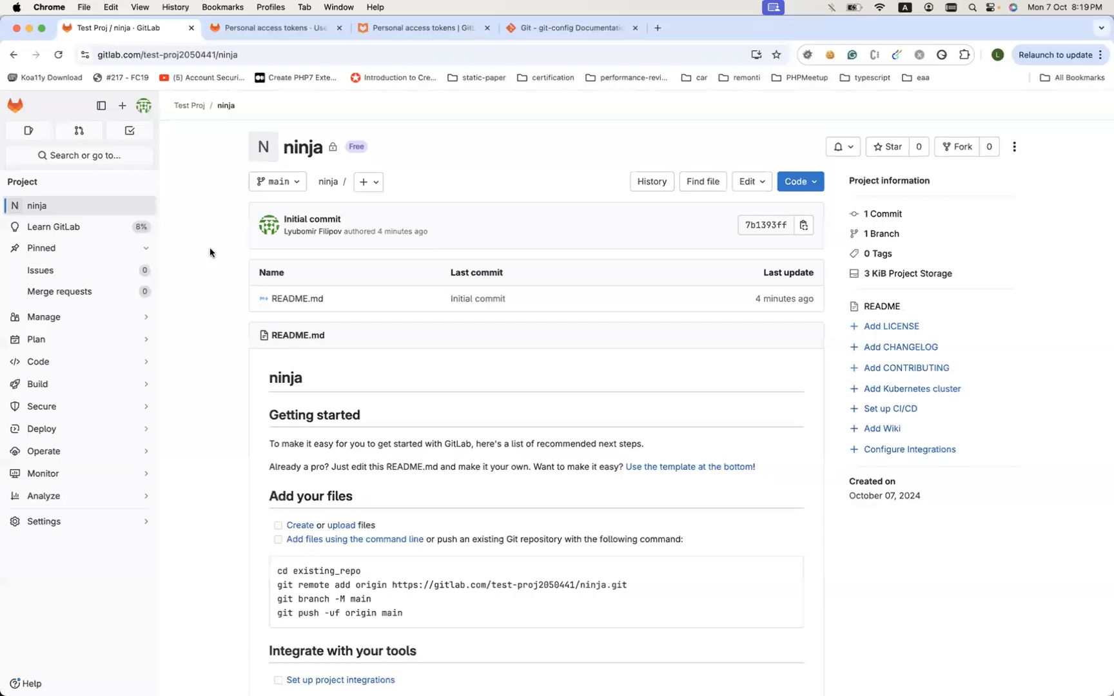
pyautogui.scroll(-4, 209, 253)
pyautogui.scroll(5, 209, 253)
pyautogui.scroll(-3, 210, 252)
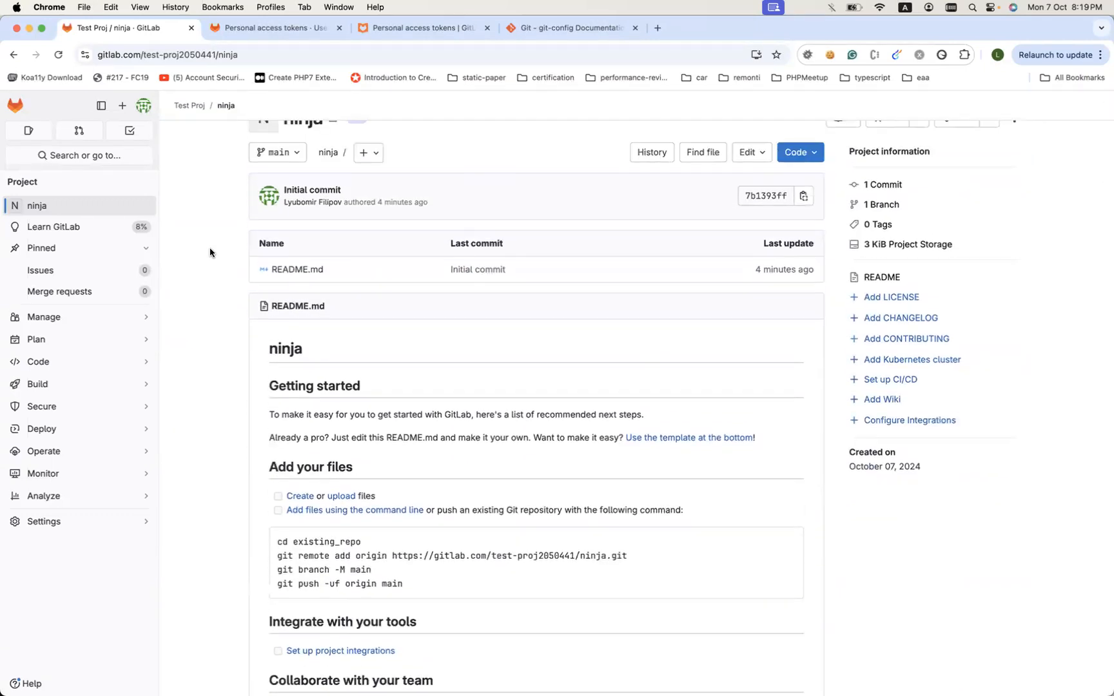
# - Return to the ninja project page in GitLab and bring up its clone address options
pyautogui.click(253, 29)
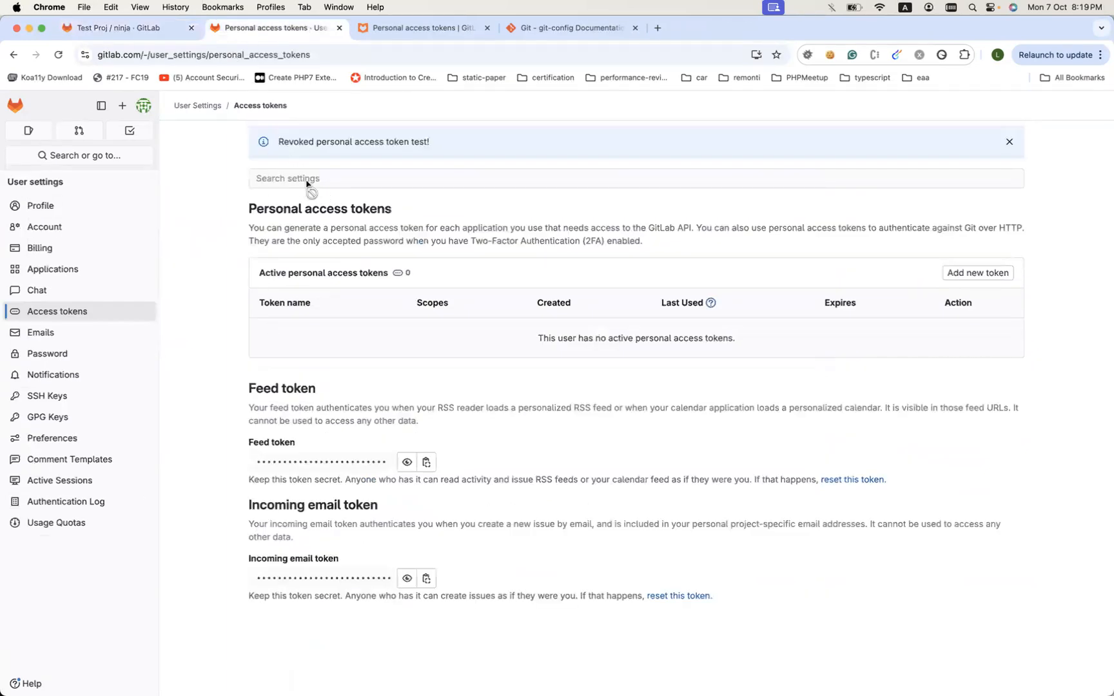
pyautogui.click(550, 31)
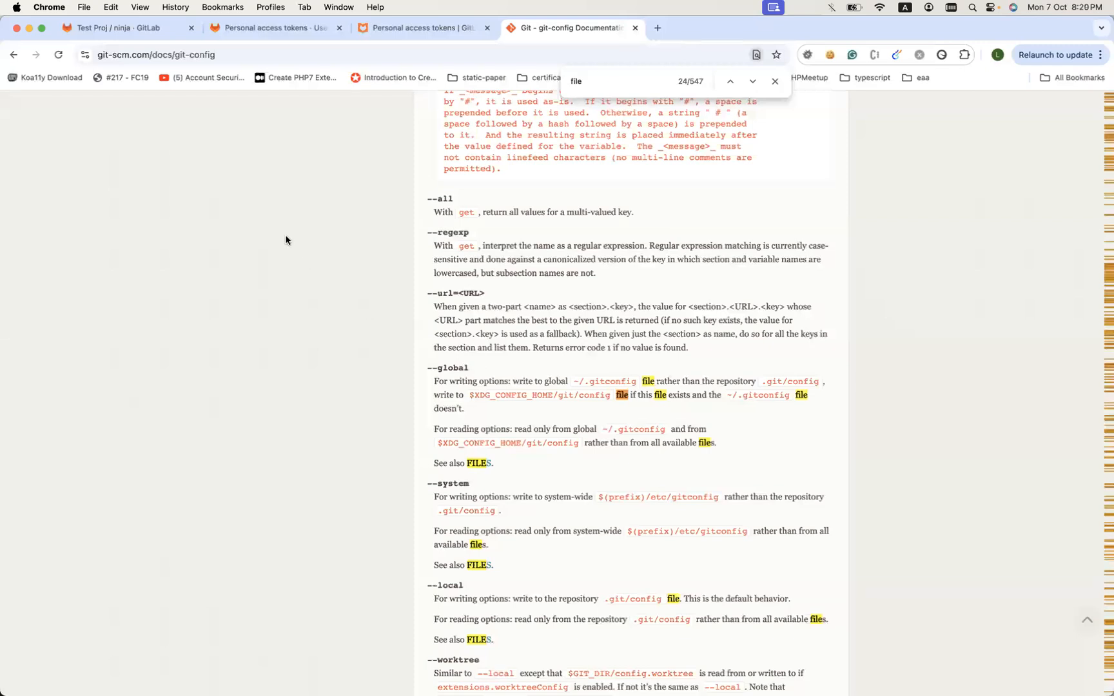
pyautogui.click(138, 29)
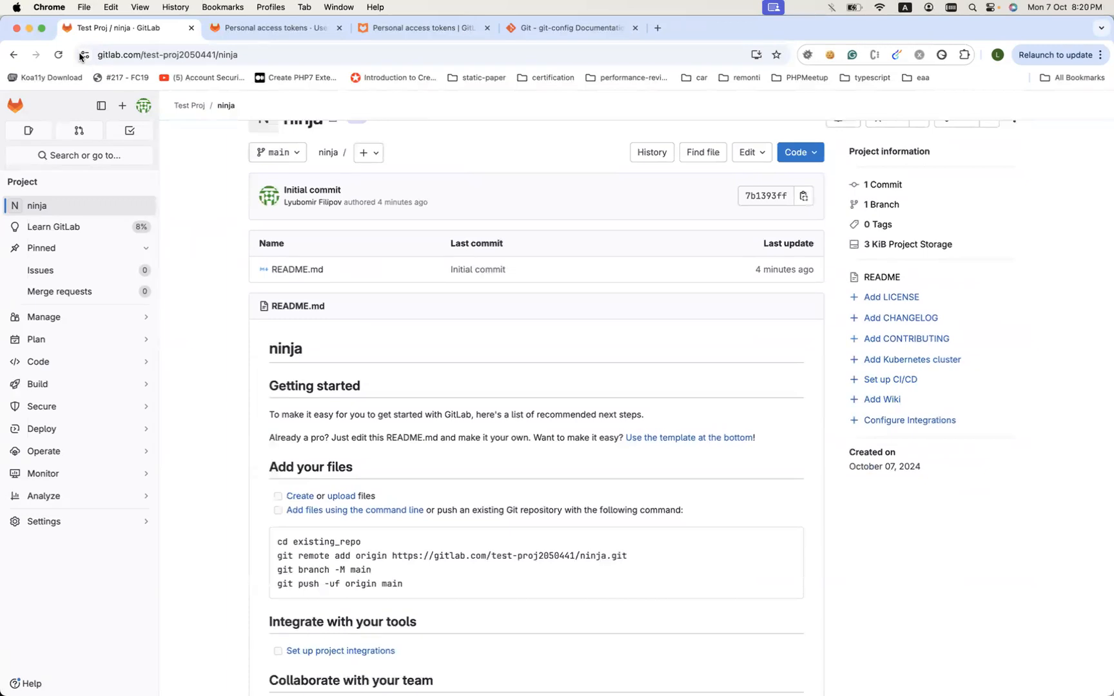
pyautogui.scroll(3, 211, 175)
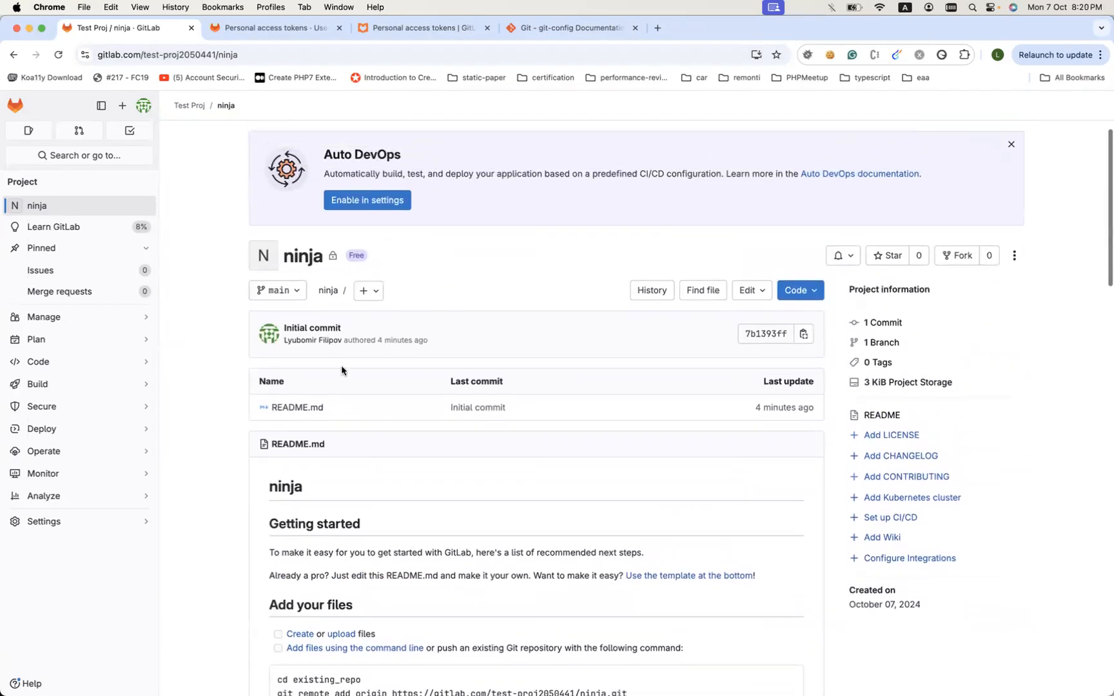
pyautogui.click(801, 290)
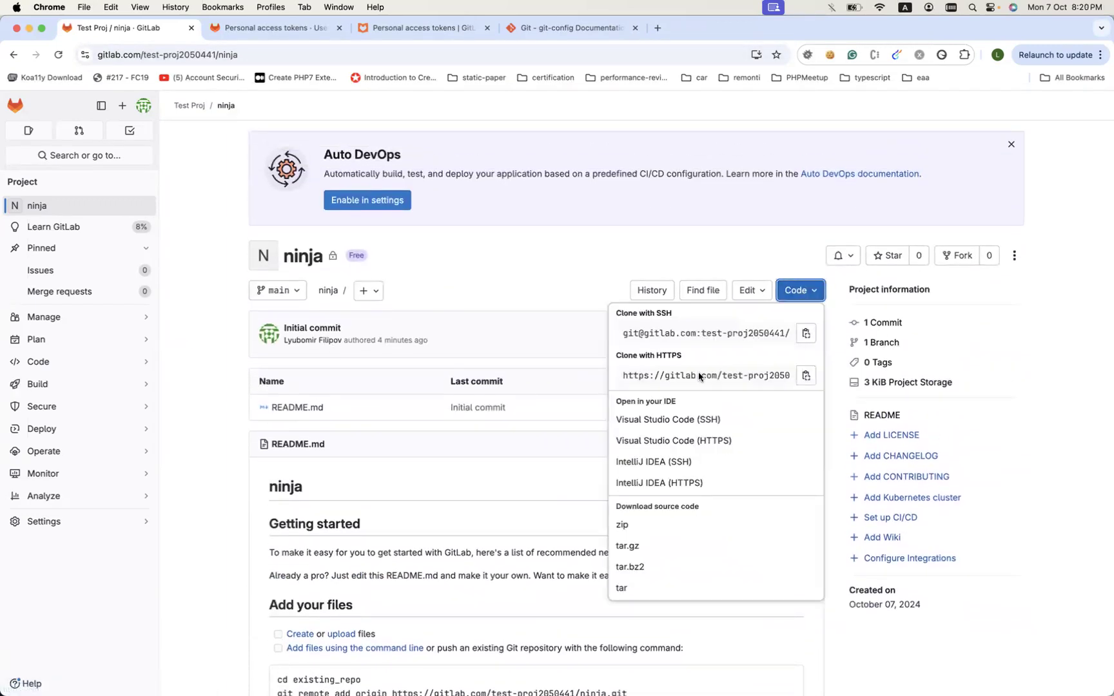
# - Copy the HTTPS clone address, switch to the Gitlab terminal session and clear it
pyautogui.click(803, 375)
pyautogui.press('super+Tab')
pyautogui.press('super+Tab')
pyautogui.press('super+Tab')
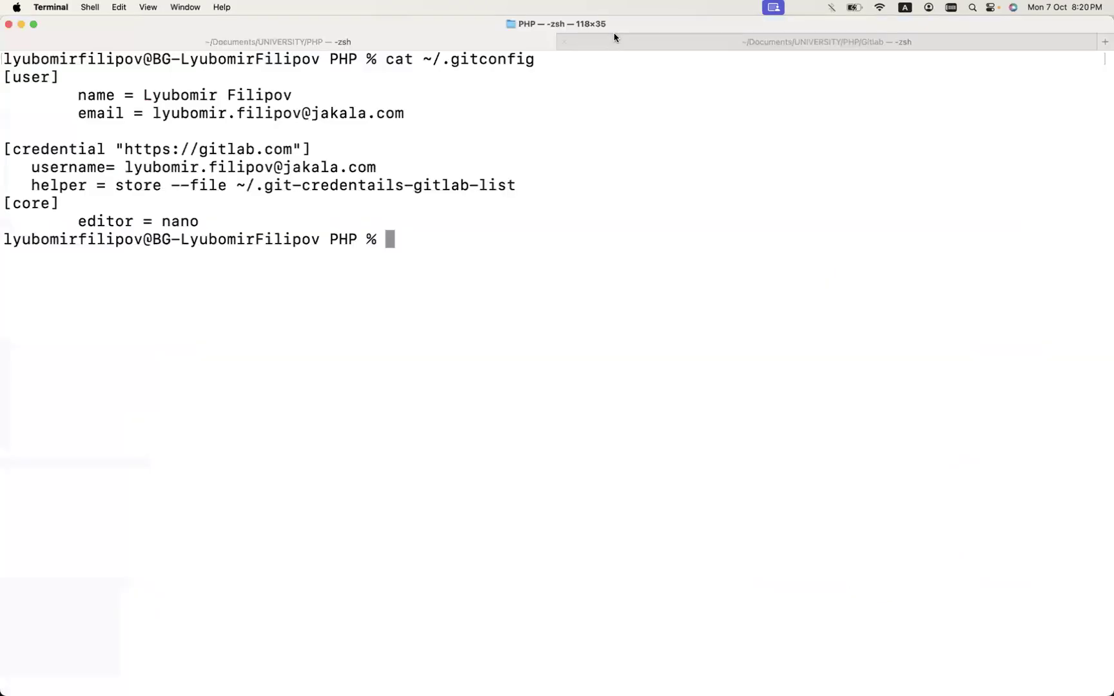
pyautogui.click(615, 38)
pyautogui.write('cle')
pyautogui.press('BackSpace')
pyautogui.press('BackSpace')
pyautogui.press('BackSpace')
pyautogui.write('clear')
pyautogui.press('Return')
pyautogui.write('git clone')
# - Run git clone with the pasted ninja URL, see it fail authentication, then switch to the config session
pyautogui.press('super+v')
pyautogui.press('Return')
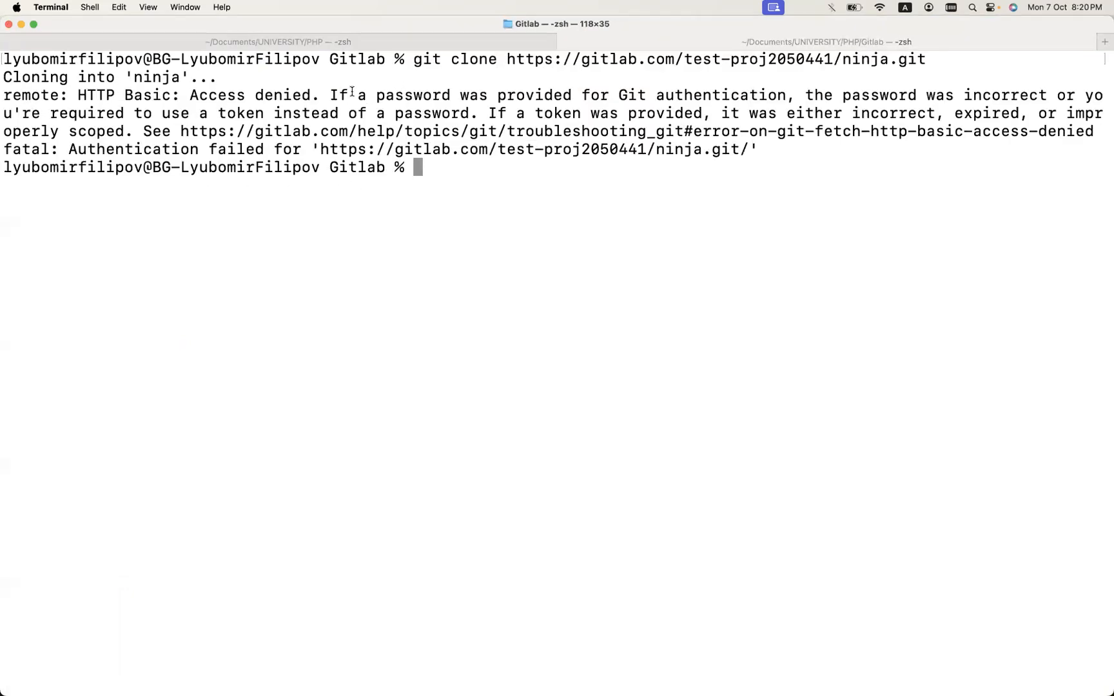
pyautogui.moveTo(356, 94)
pyautogui.mouseDown()
pyautogui.moveTo(518, 158)
pyautogui.moveTo(379, 37)
pyautogui.mouseUp()
pyautogui.click(518, 159)
pyautogui.click(379, 37)
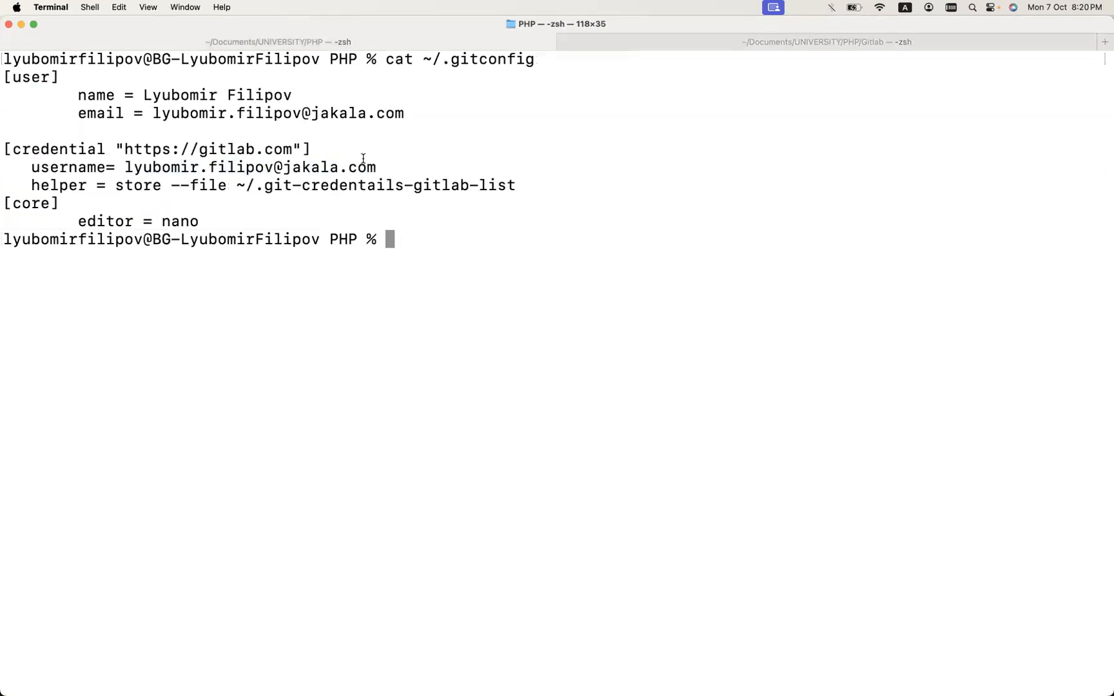
# - Clear the screen and print the global Git configuration with cat ~/.gitconfig
pyautogui.press('Up')
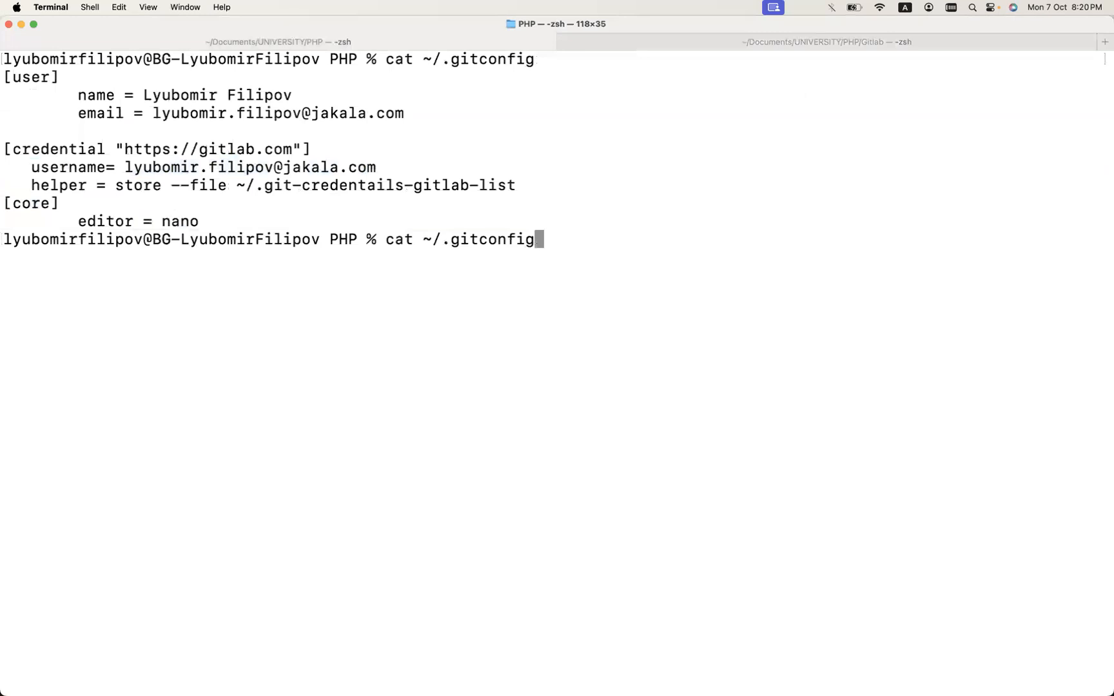
pyautogui.press('BackSpace')
pyautogui.press('BackSpace')
pyautogui.press('BackSpace')
pyautogui.press('BackSpace')
pyautogui.press('BackSpace')
pyautogui.press('BackSpace')
pyautogui.press('BackSpace')
pyautogui.press('BackSpace')
pyautogui.press('BackSpace')
pyautogui.press('BackSpace')
pyautogui.write('clear')
pyautogui.press('Return')
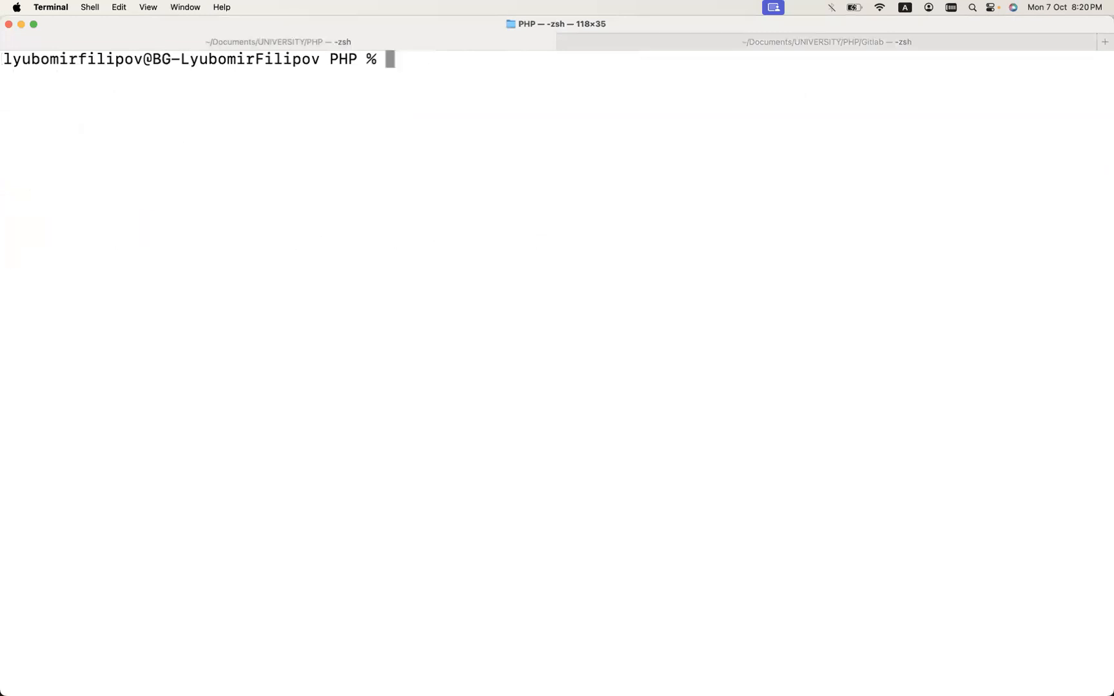
pyautogui.press('Up')
pyautogui.press('Up')
pyautogui.press('Return')
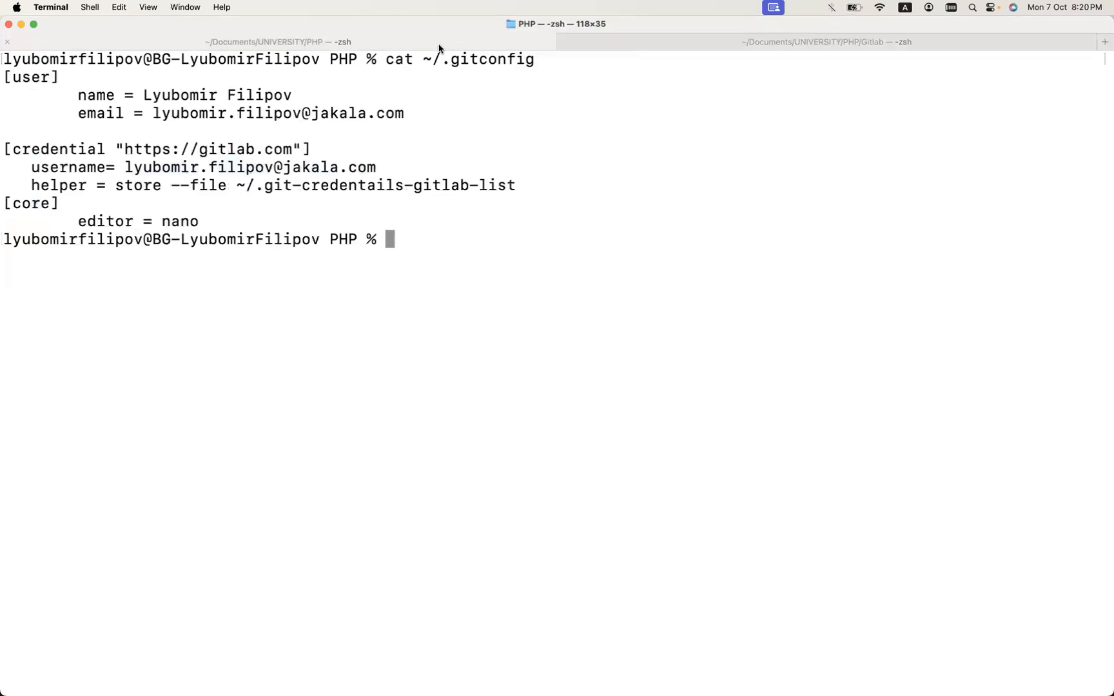
# - Point out the config file path and the user section's name and email lines
pyautogui.moveTo(421, 53); pyautogui.dragTo(538, 63)
pyautogui.click(198, 99)
pyautogui.doubleClick(19, 74)
pyautogui.moveTo(140, 92); pyautogui.dragTo(344, 99)
pyautogui.click(389, 125)
pyautogui.moveTo(409, 128); pyautogui.dragTo(105, 94)
pyautogui.click(77, 137)
pyautogui.tripleClick(29, 151)
pyautogui.click(111, 167)
pyautogui.moveTo(516, 185); pyautogui.dragTo(4, 147)
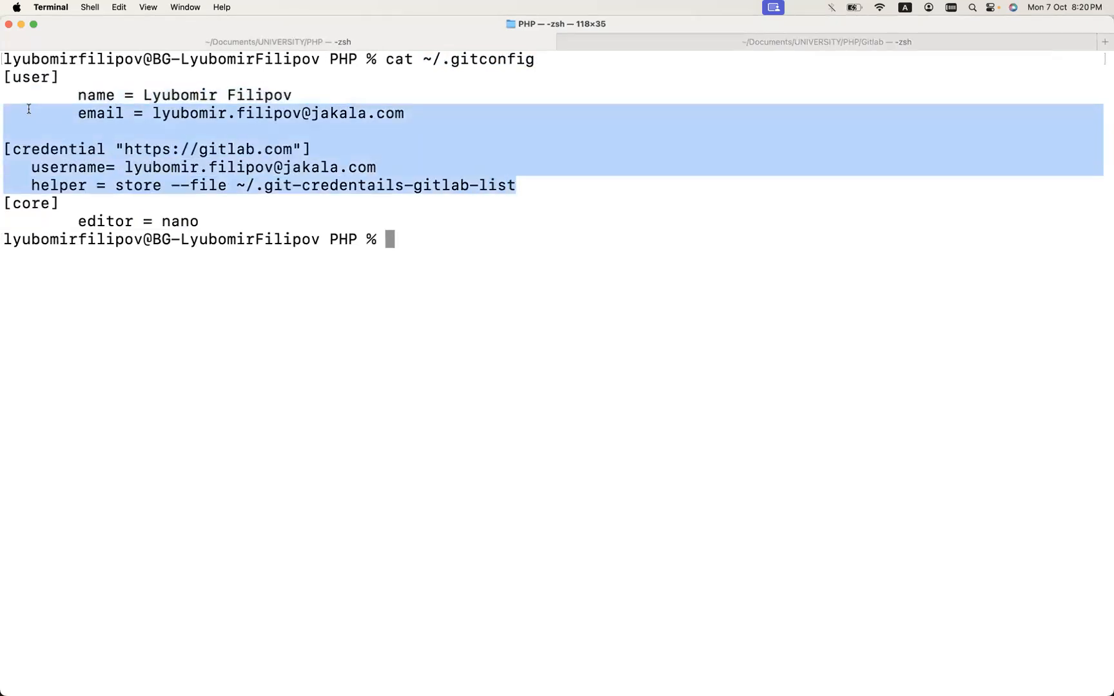
pyautogui.doubleClick(67, 151)
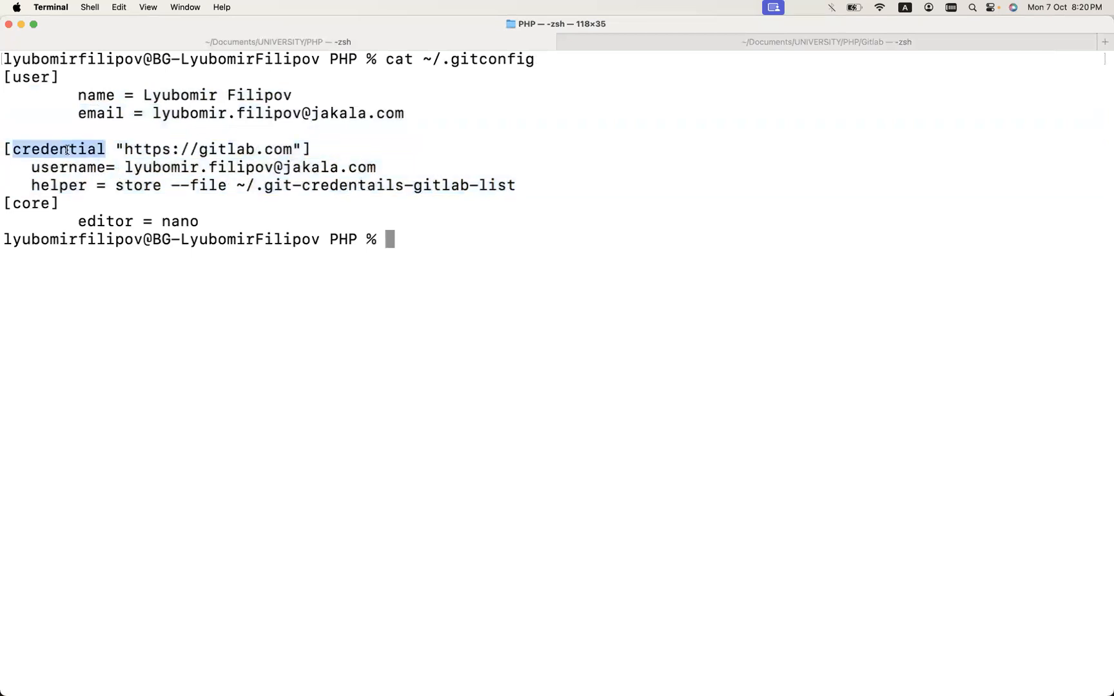
pyautogui.click(131, 145)
pyautogui.doubleClick(133, 146)
pyautogui.click(185, 156)
pyautogui.moveTo(124, 149); pyautogui.dragTo(296, 153)
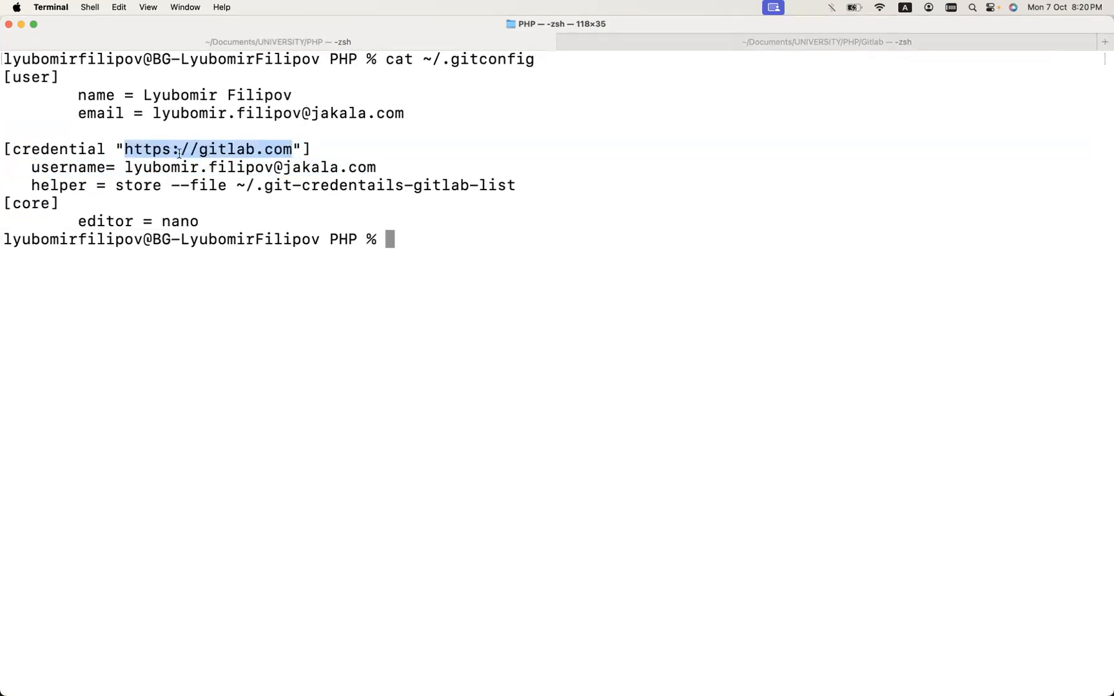
pyautogui.tripleClick(87, 165)
pyautogui.click(224, 180)
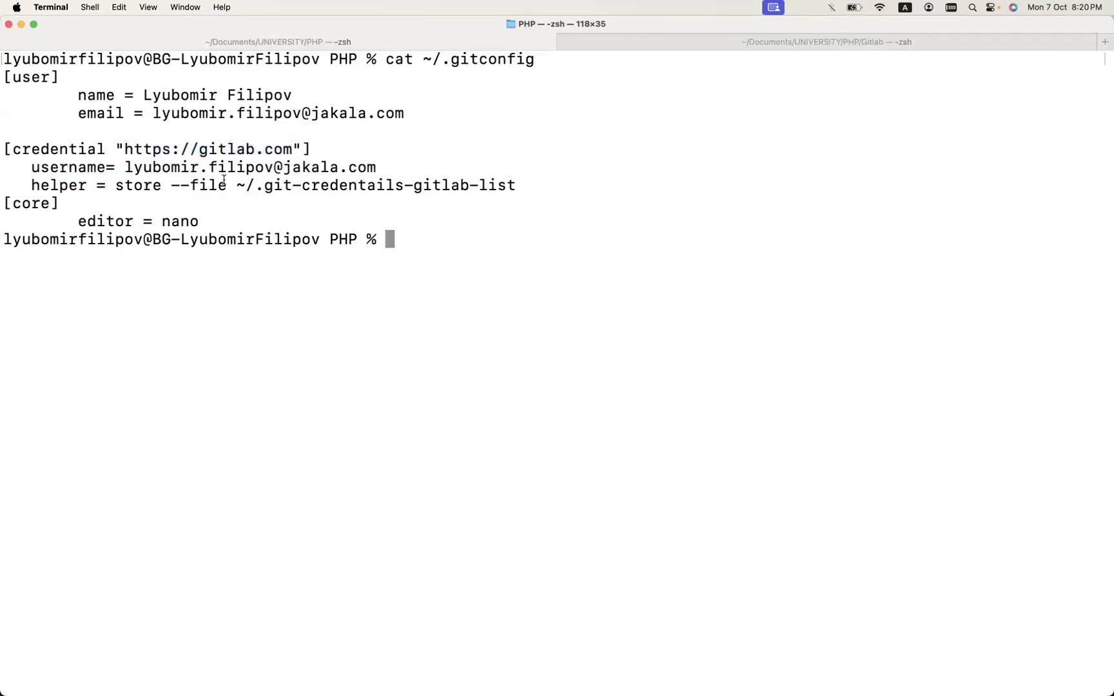
# - Point out the helper setting storing logins in the ~/.git-credentails-gitlab-list file
pyautogui.doubleClick(47, 180)
pyautogui.click(106, 179)
pyautogui.moveTo(114, 180); pyautogui.dragTo(351, 169)
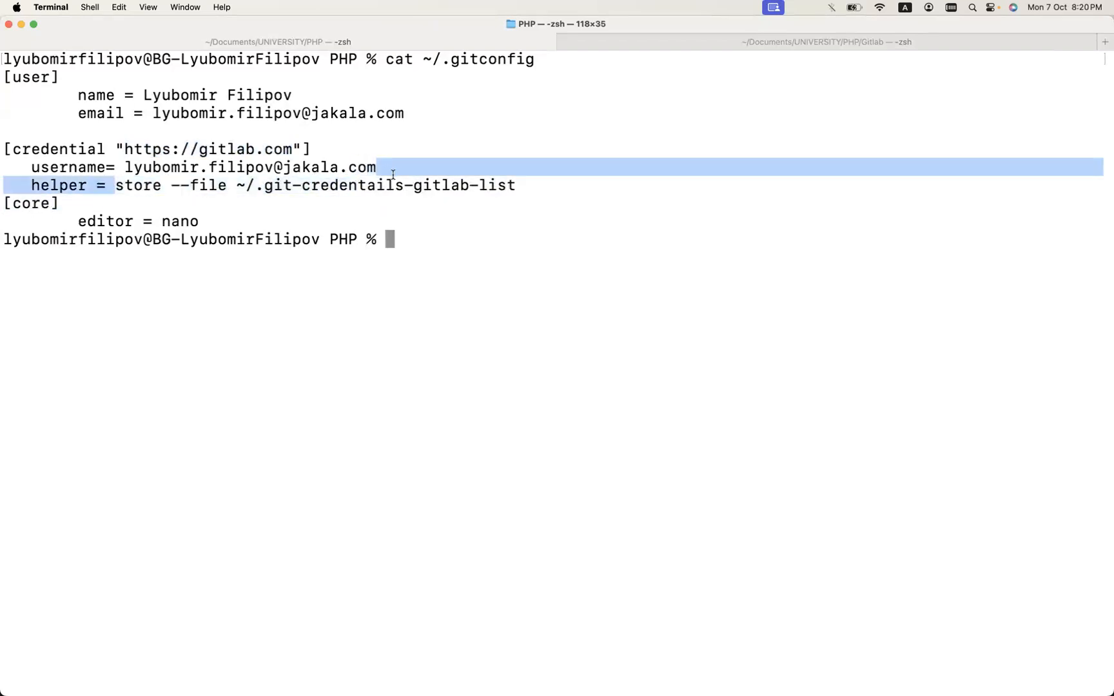
pyautogui.click(283, 181)
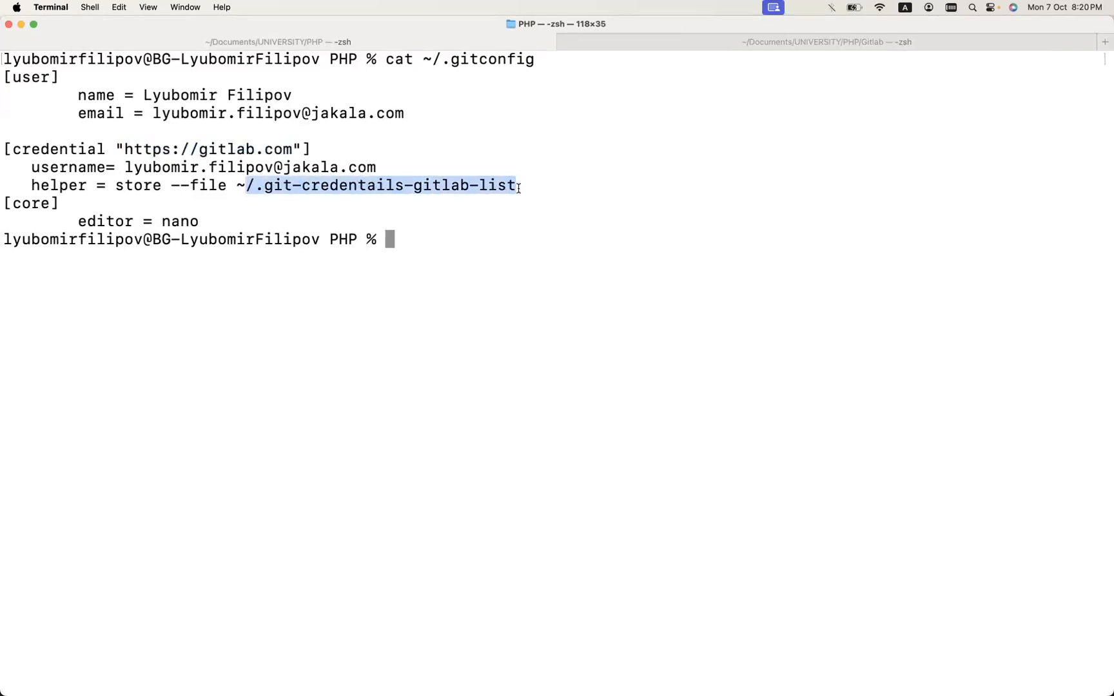
pyautogui.moveTo(245, 183); pyautogui.dragTo(543, 199)
pyautogui.click(294, 211)
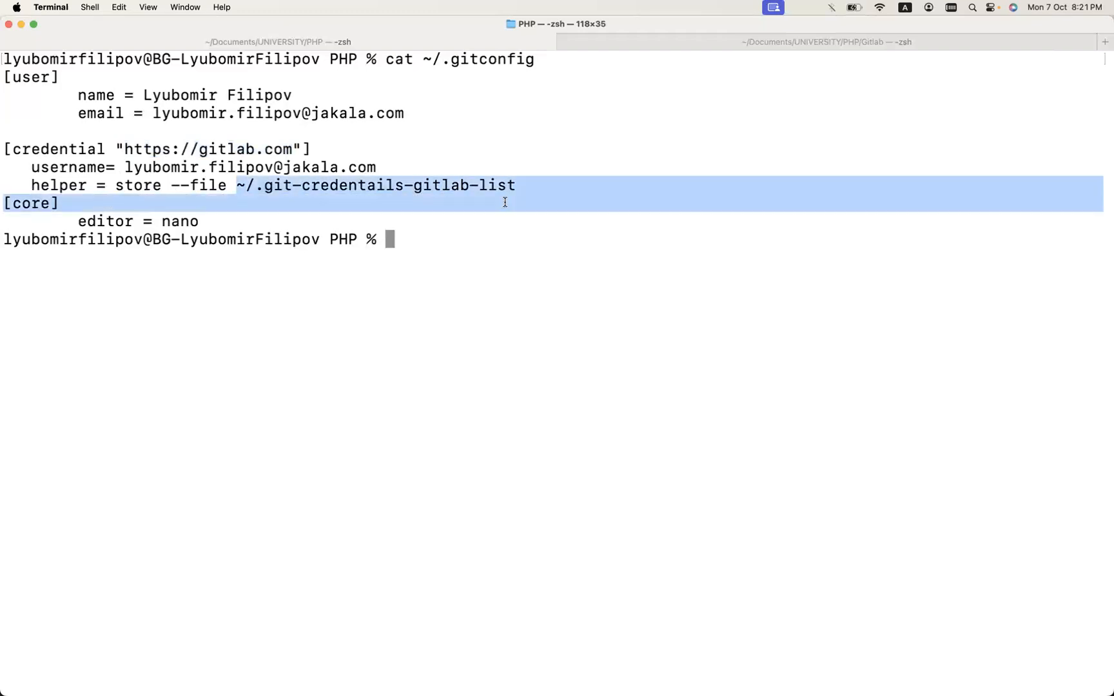
pyautogui.moveTo(238, 186); pyautogui.dragTo(513, 187)
pyautogui.moveTo(107, 182)
pyautogui.mouseDown()
pyautogui.moveTo(32, 143)
pyautogui.moveTo(302, 182)
pyautogui.mouseUp()
pyautogui.click(31, 149)
pyautogui.click(303, 180)
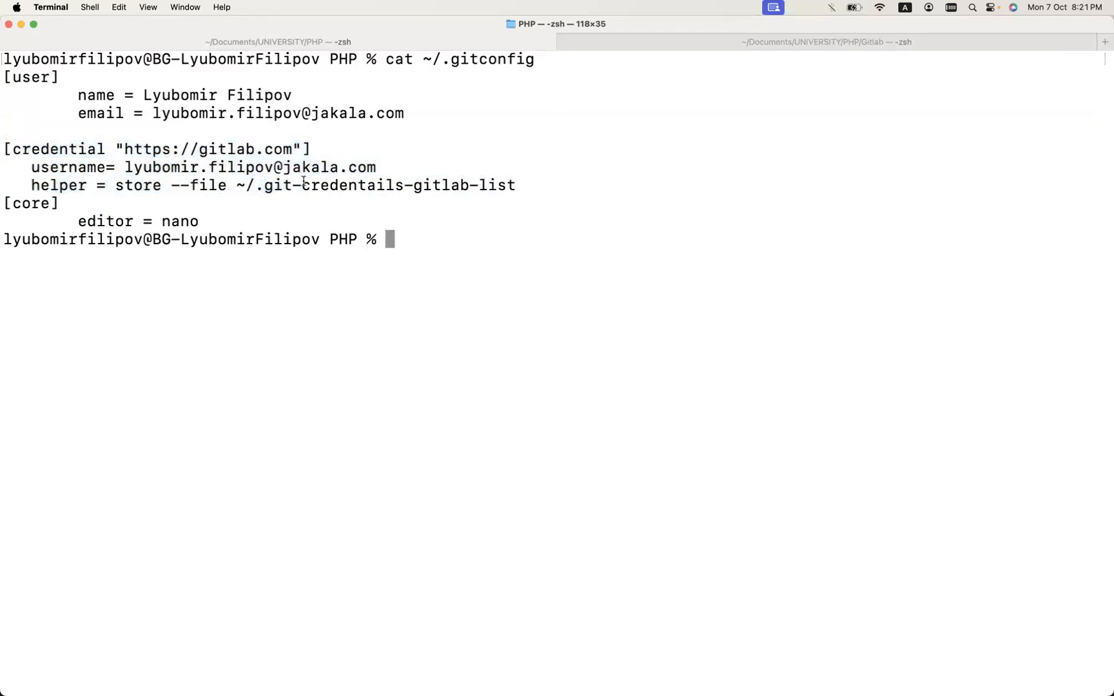
pyautogui.write('ct')
# - Print the stored credentials file by reusing its path from the config output
pyautogui.press('BackSpace')
pyautogui.write('at')
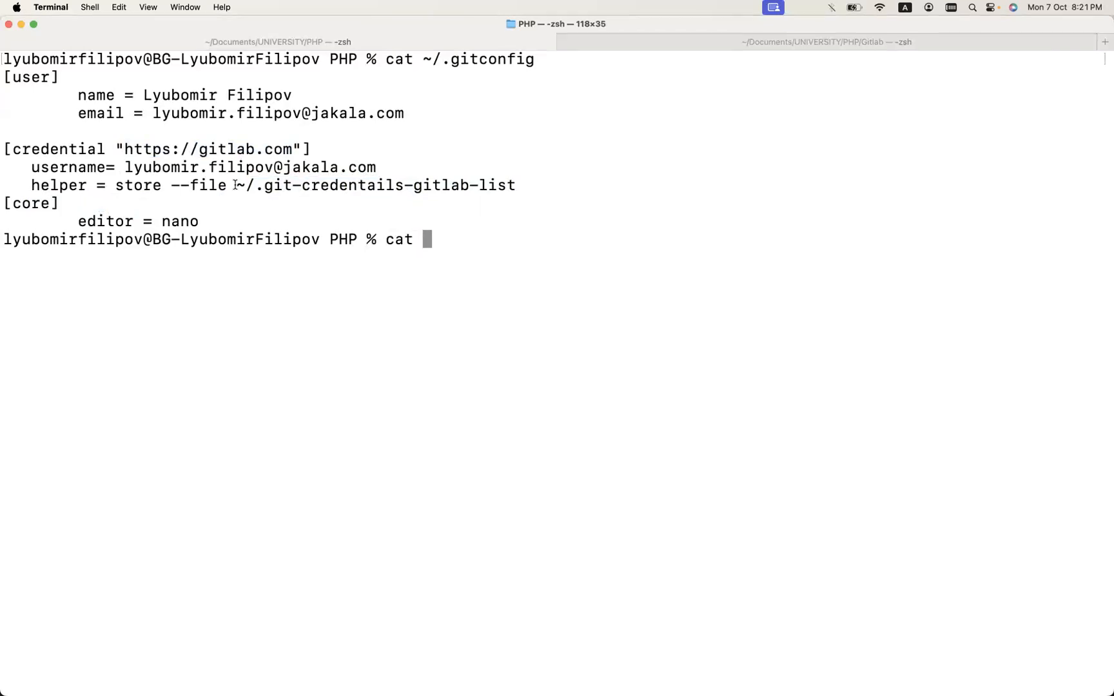
pyautogui.moveTo(237, 186); pyautogui.dragTo(518, 185)
pyautogui.press('super+c')
pyautogui.press('super+v')
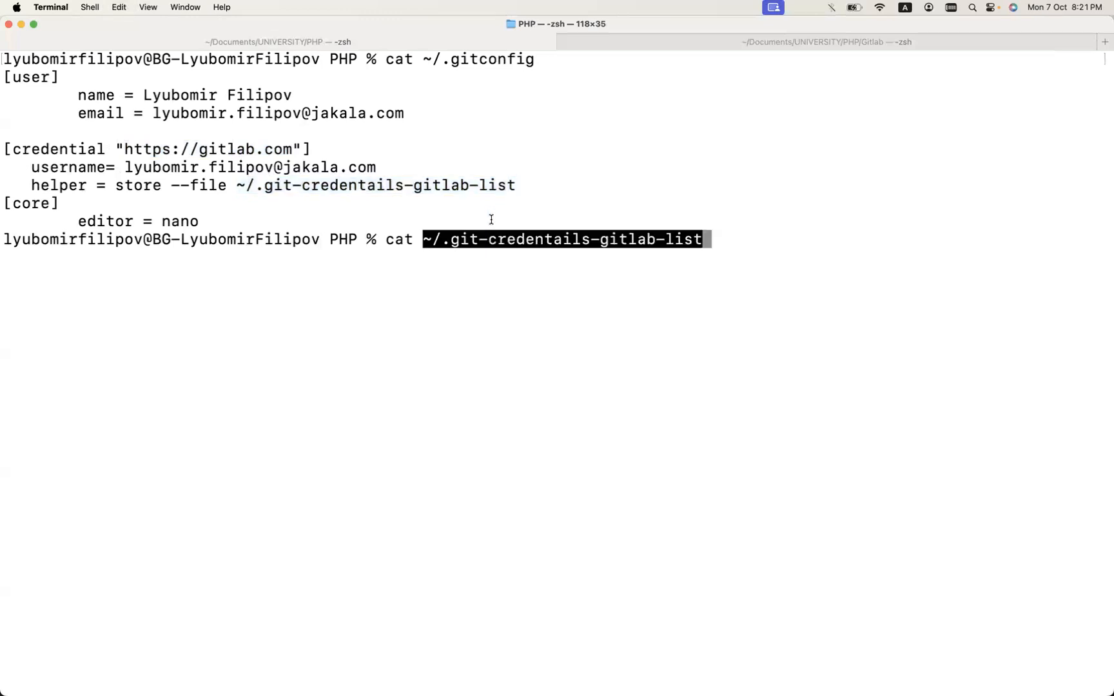
pyautogui.press('Return')
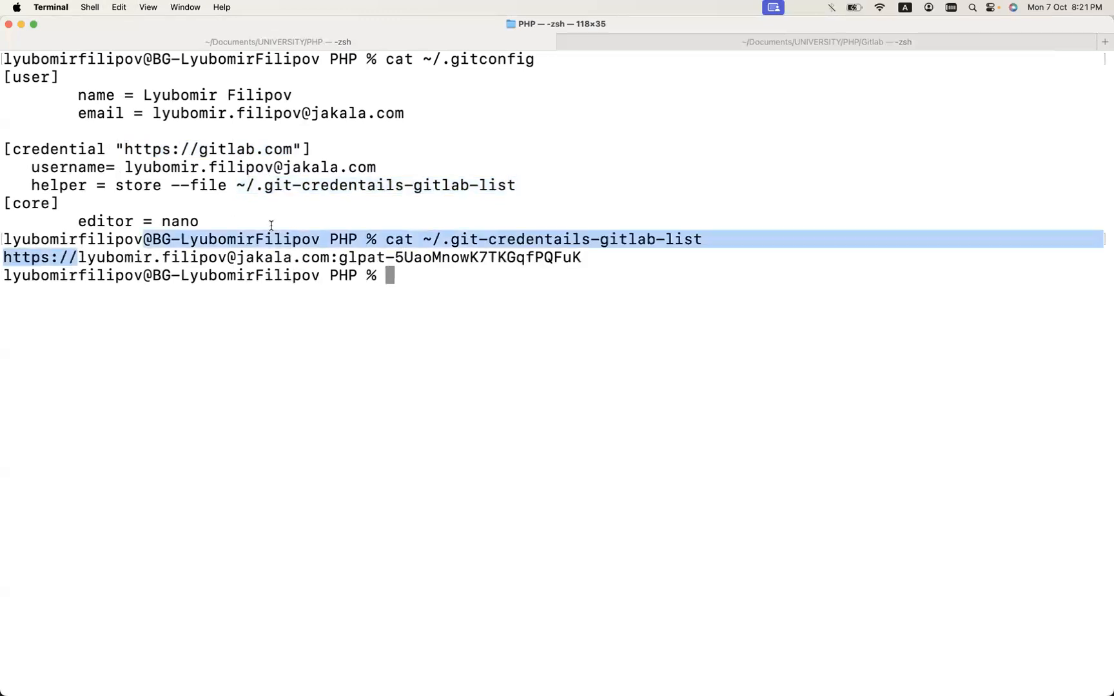
# - Point out the stored username and glpat access token, then switch to the browser
pyautogui.moveTo(79, 258); pyautogui.dragTo(333, 258)
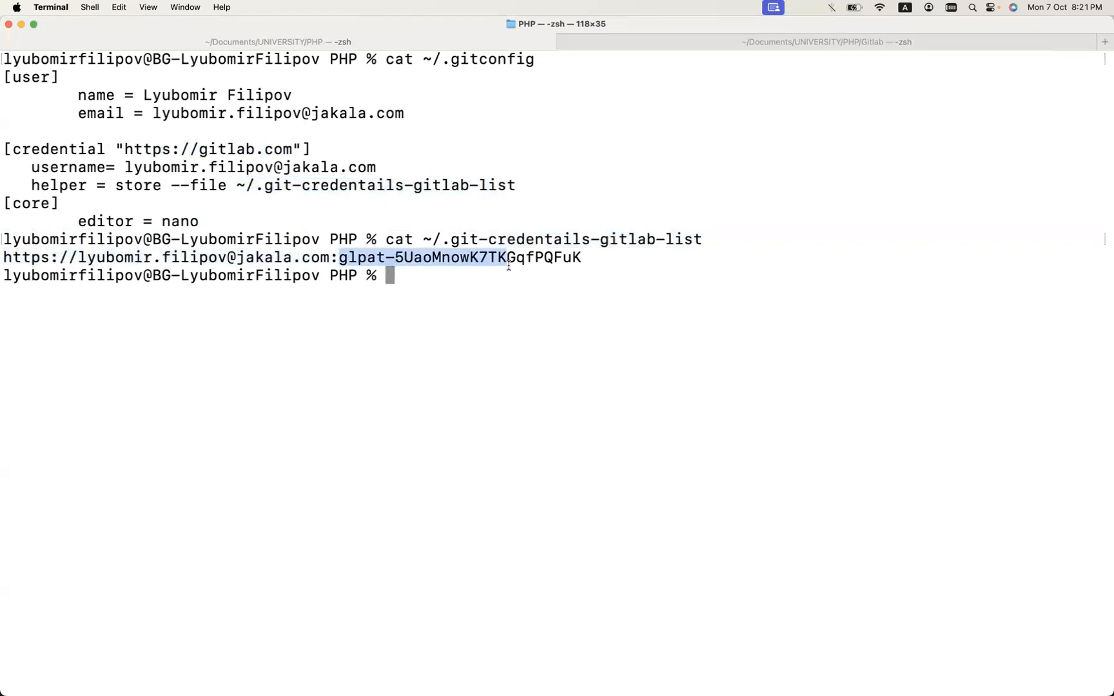
pyautogui.moveTo(334, 258); pyautogui.dragTo(570, 268)
pyautogui.click(456, 295)
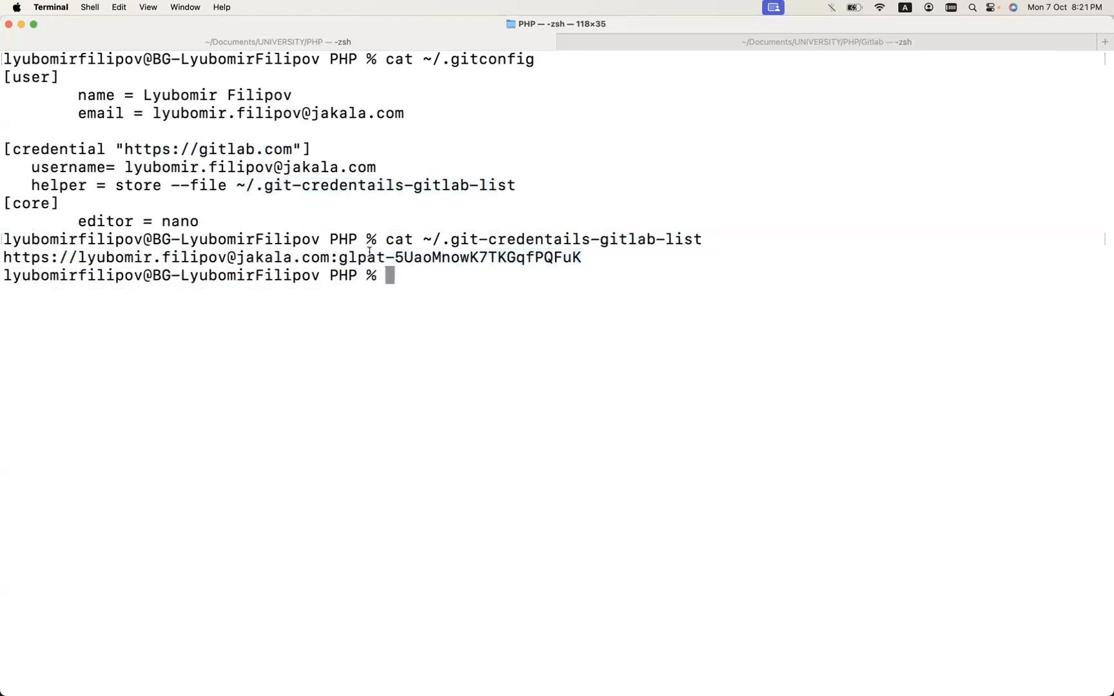
pyautogui.tripleClick(347, 258)
pyautogui.click(350, 266)
pyautogui.press('super+Tab')
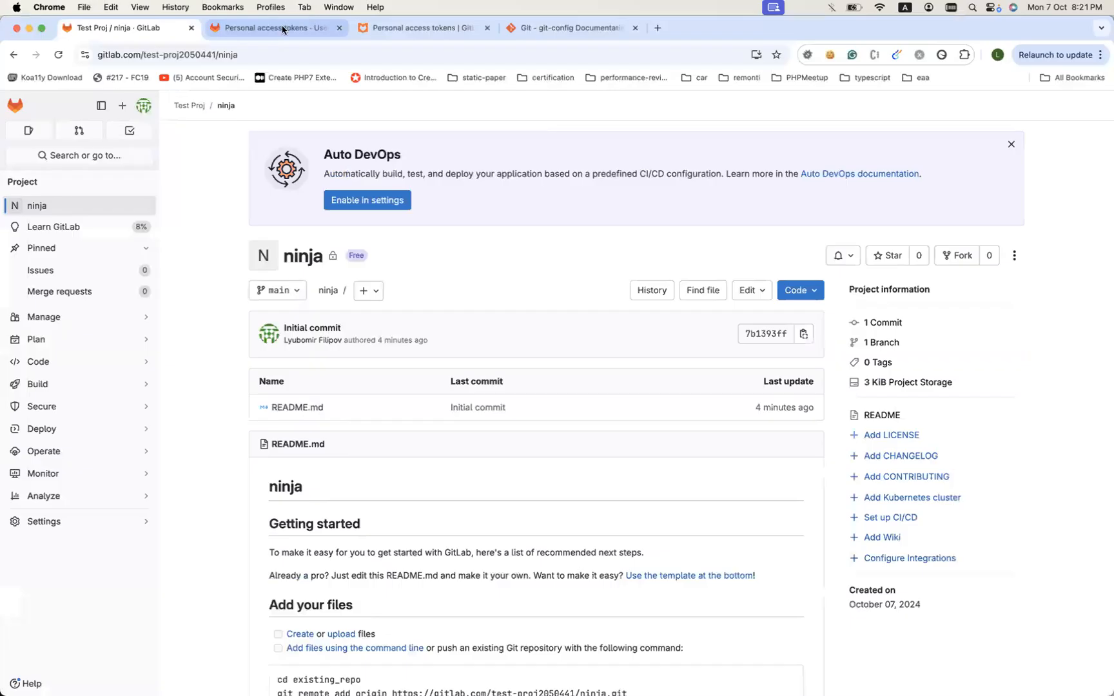
# - Start a new personal access token in GitLab and name it myToken
pyautogui.click(255, 31)
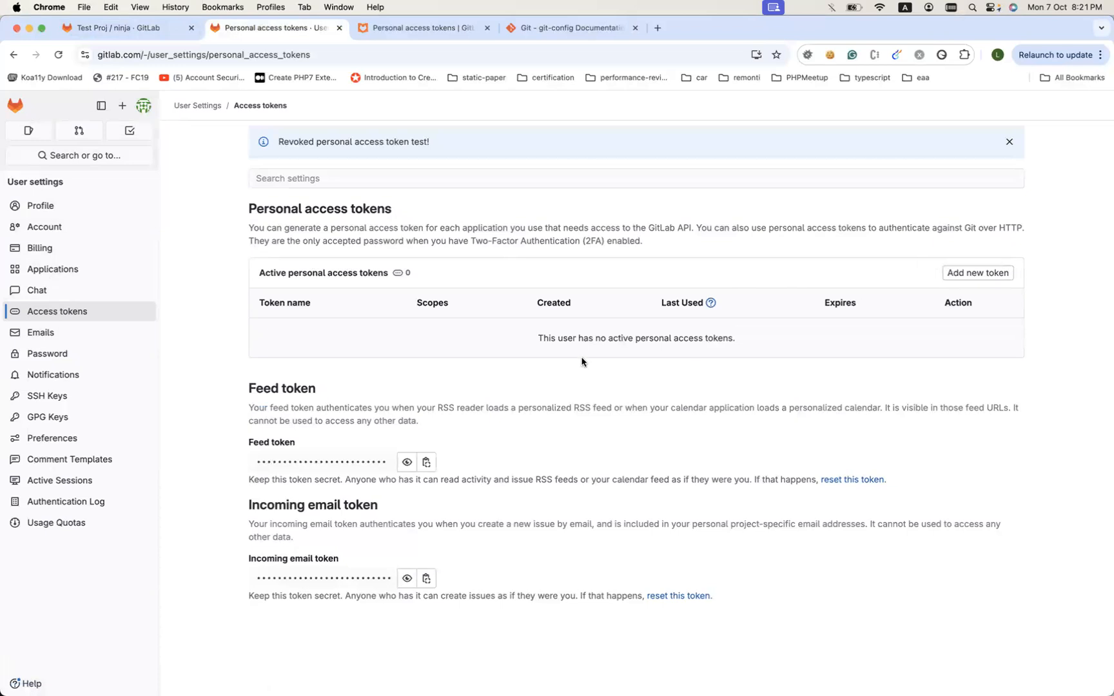
pyautogui.click(969, 236)
pyautogui.click(301, 308)
pyautogui.write('myAccess')
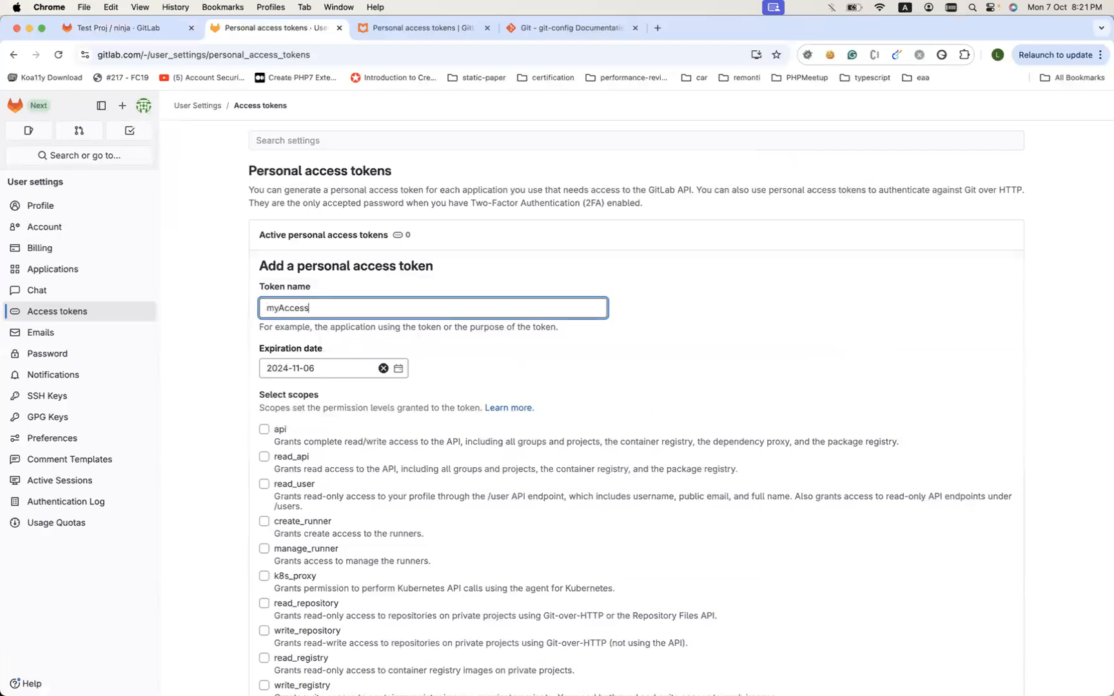
pyautogui.press('BackSpace')
pyautogui.press('BackSpace')
pyautogui.press('BackSpace')
pyautogui.write('Token')
pyautogui.scroll(-3, 323, 230)
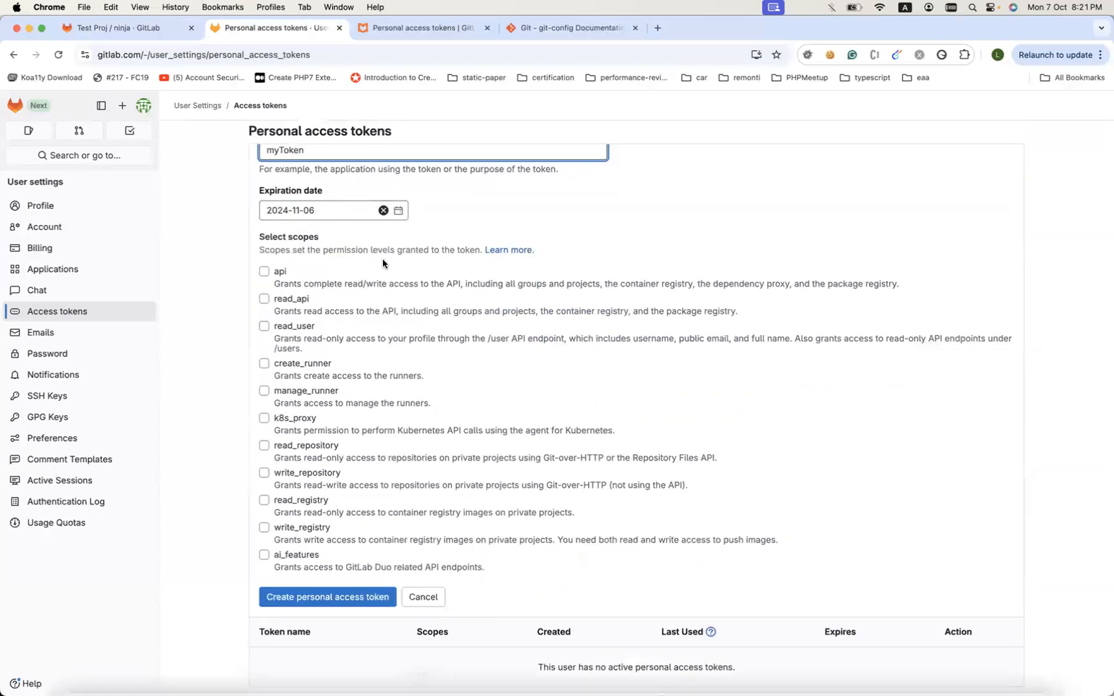
# - Keep the default 2024-11-06 expiry and grant read_repository and write_repository scopes
pyautogui.click(333, 210)
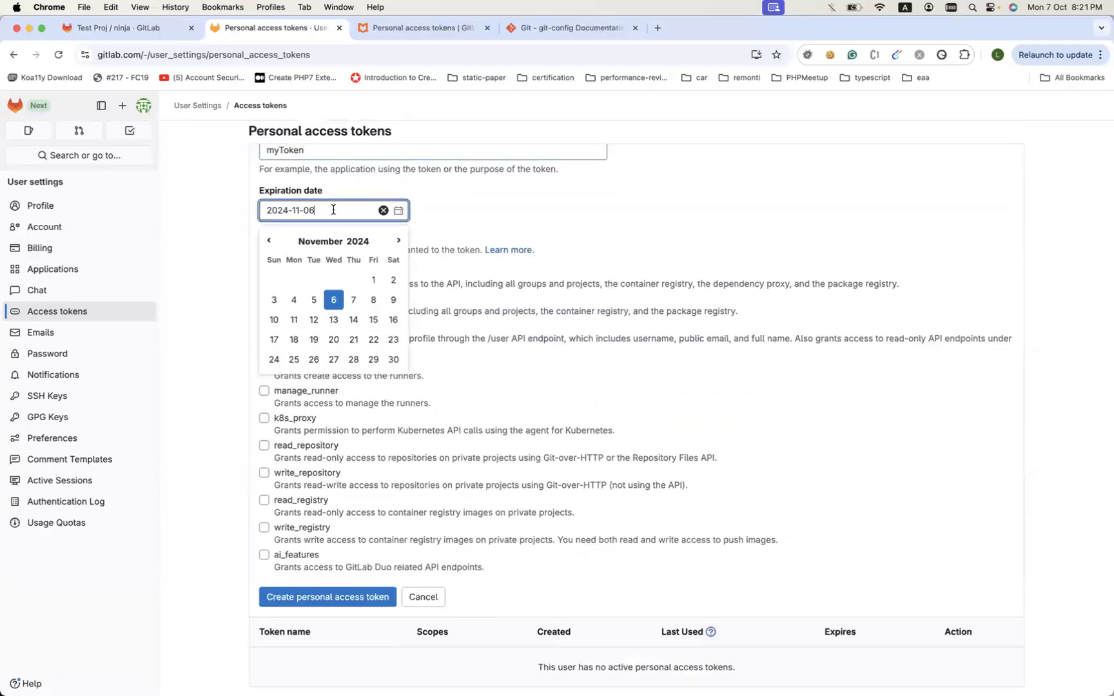
pyautogui.click(531, 228)
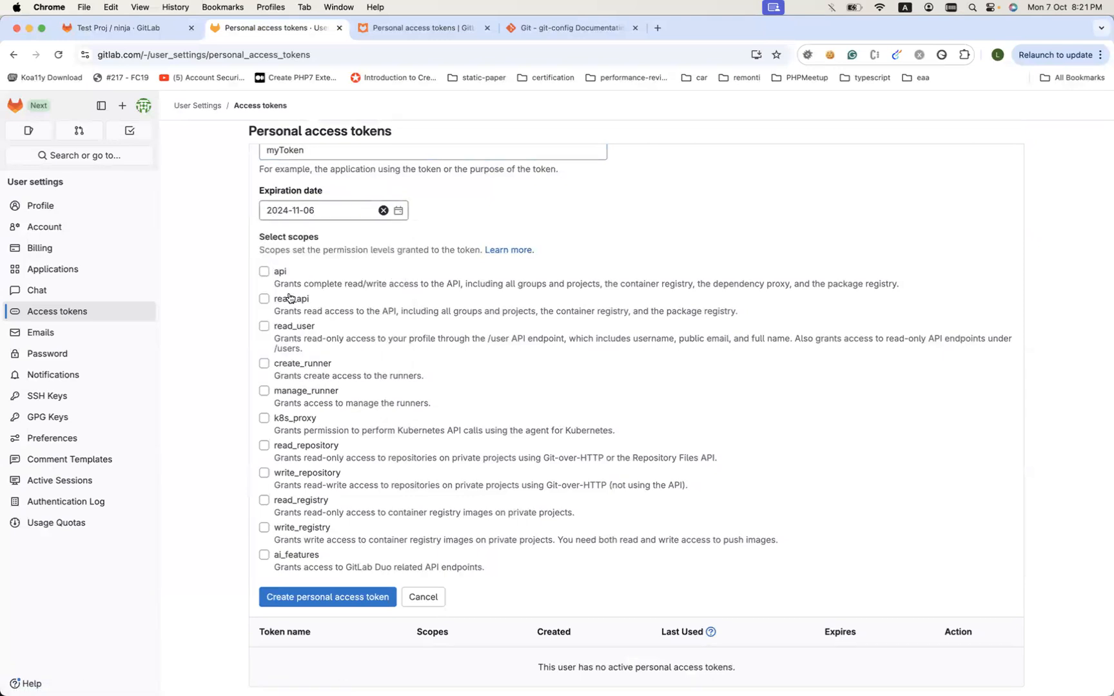
pyautogui.scroll(-2, 280, 323)
pyautogui.scroll(2, 287, 340)
pyautogui.scroll(-1, 237, 400)
pyautogui.click(265, 399)
pyautogui.scroll(-2, 269, 431)
pyautogui.click(263, 361)
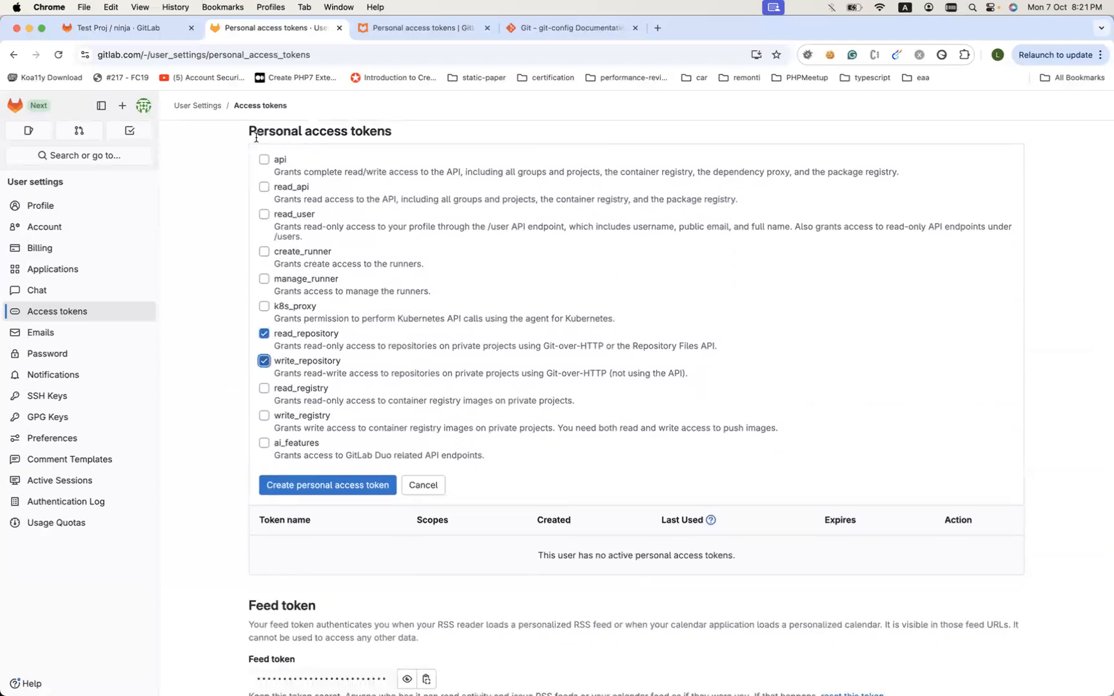
pyautogui.scroll(-3, 313, 348)
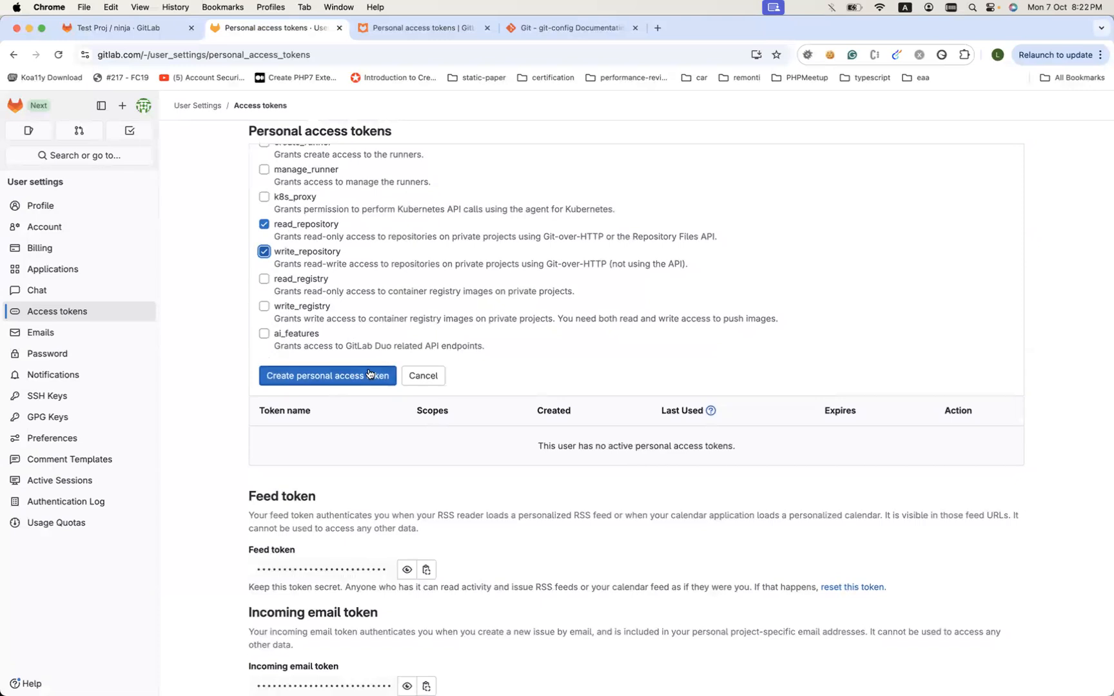
# - Create the myToken access token, reveal its value and copy it to the clipboard
pyautogui.click(314, 376)
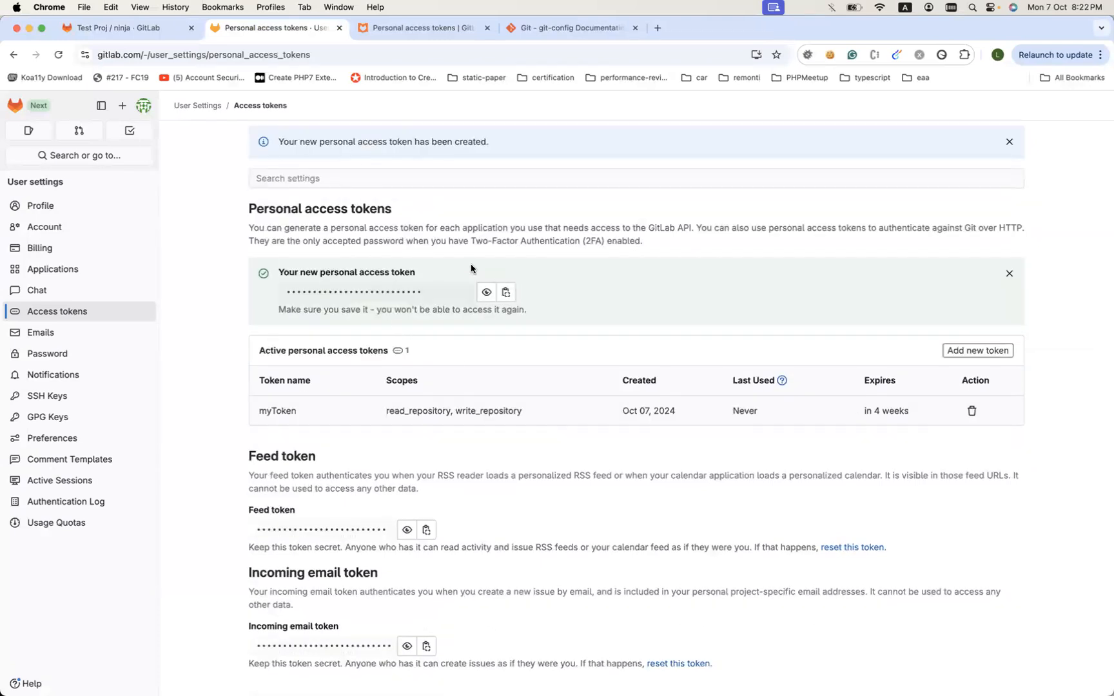
pyautogui.click(487, 291)
pyautogui.tripleClick(299, 293)
pyautogui.click(507, 293)
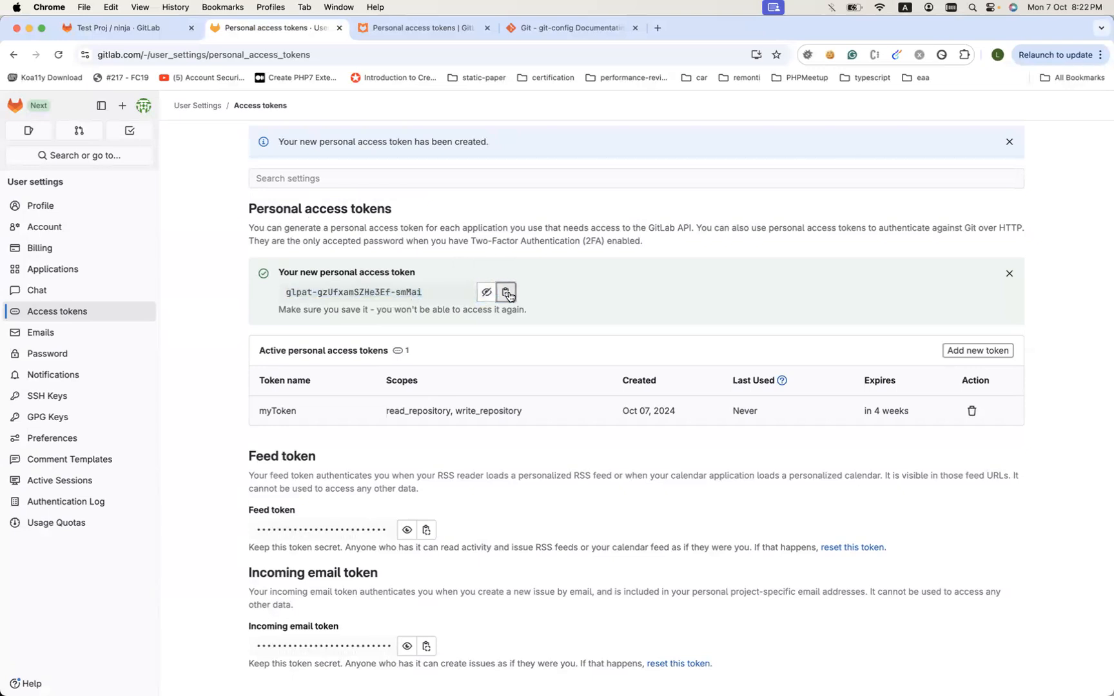
# - Open the ~/.git-credentails-gitlab-list credentials file in nano
pyautogui.press('super+Tab')
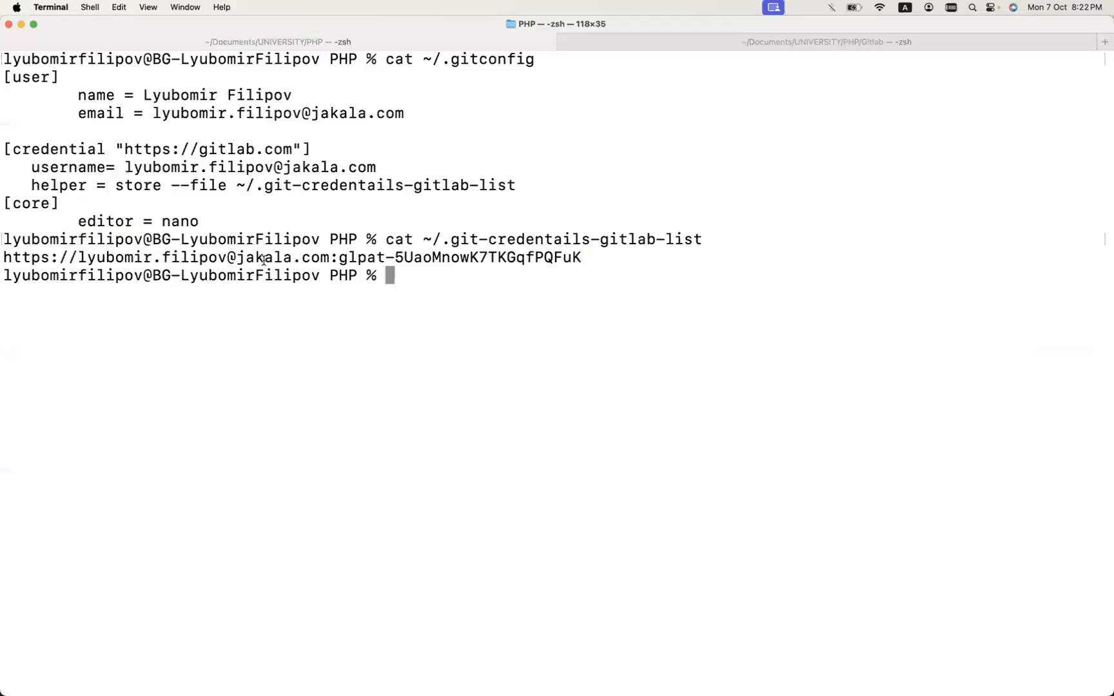
pyautogui.write('nano')
pyautogui.moveTo(421, 238); pyautogui.dragTo(703, 239)
pyautogui.press('super+c')
pyautogui.press('super+v')
pyautogui.press('Return')
# - Delete the old token from the credential line and paste in the new token
pyautogui.press('Down')
pyautogui.press('Left')
pyautogui.press('BackSpace')
pyautogui.press('BackSpace')
pyautogui.press('BackSpace')
pyautogui.press('BackSpace')
pyautogui.press('BackSpace')
pyautogui.press('BackSpace')
pyautogui.press('BackSpace')
pyautogui.press('BackSpace')
pyautogui.press('BackSpace')
pyautogui.press('BackSpace')
pyautogui.press('BackSpace')
pyautogui.press('BackSpace')
pyautogui.press('BackSpace')
pyautogui.press('BackSpace')
pyautogui.press('BackSpace')
pyautogui.press('BackSpace')
pyautogui.press('BackSpace')
pyautogui.press('super+Tab')
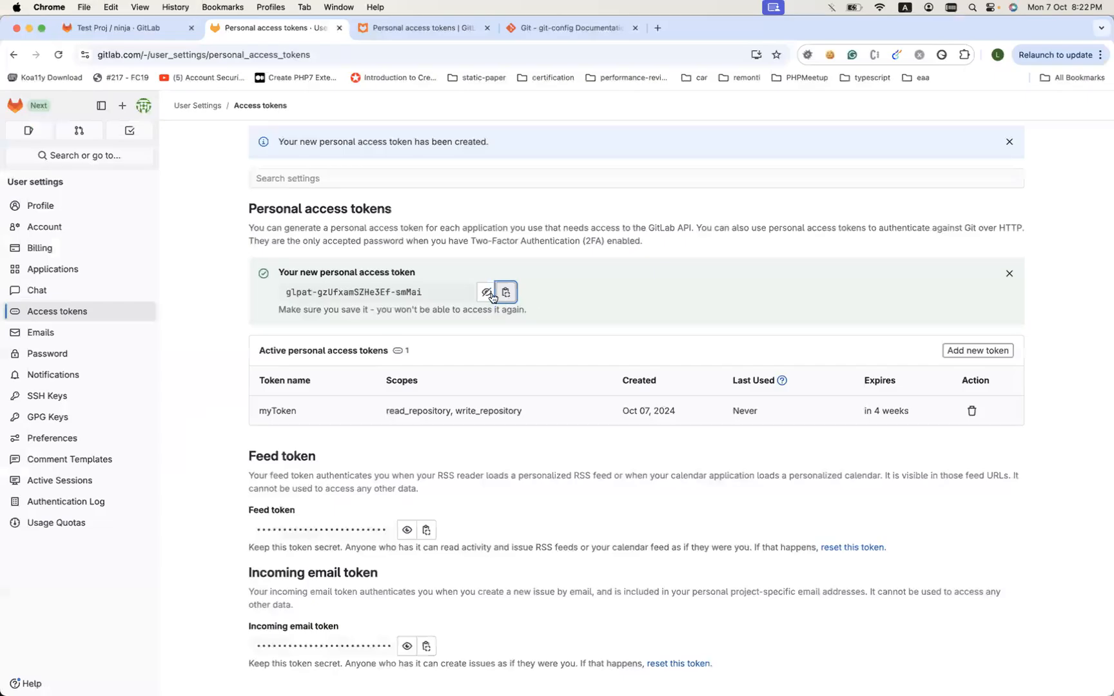
pyautogui.click(506, 292)
pyautogui.press('super+Tab')
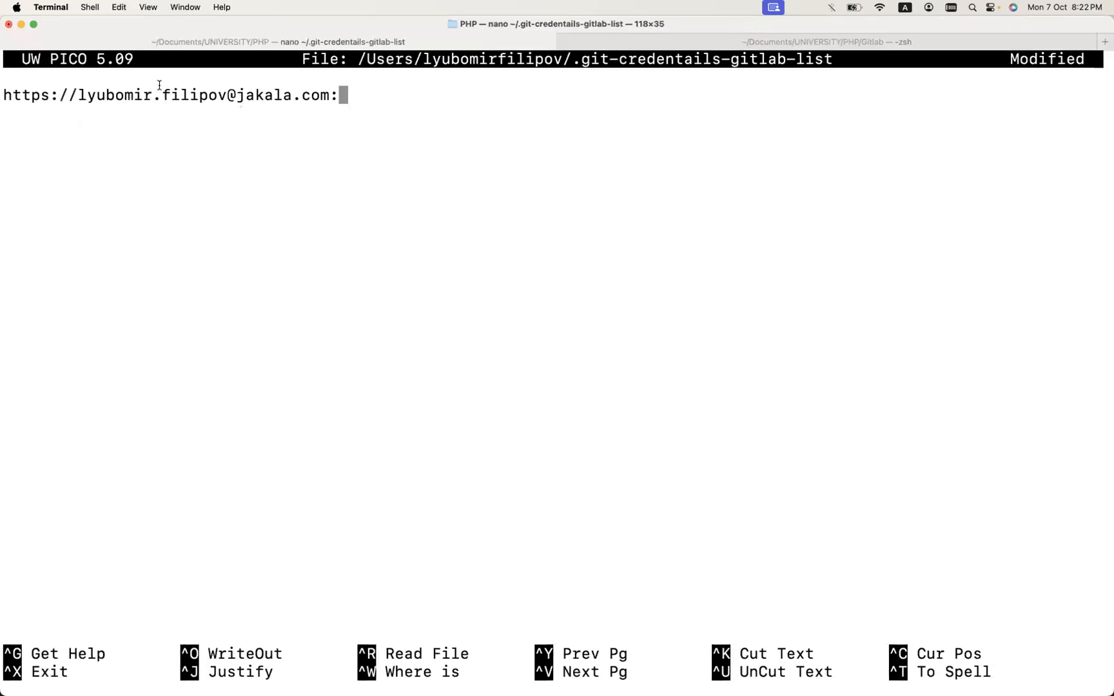
pyautogui.press('super+v')
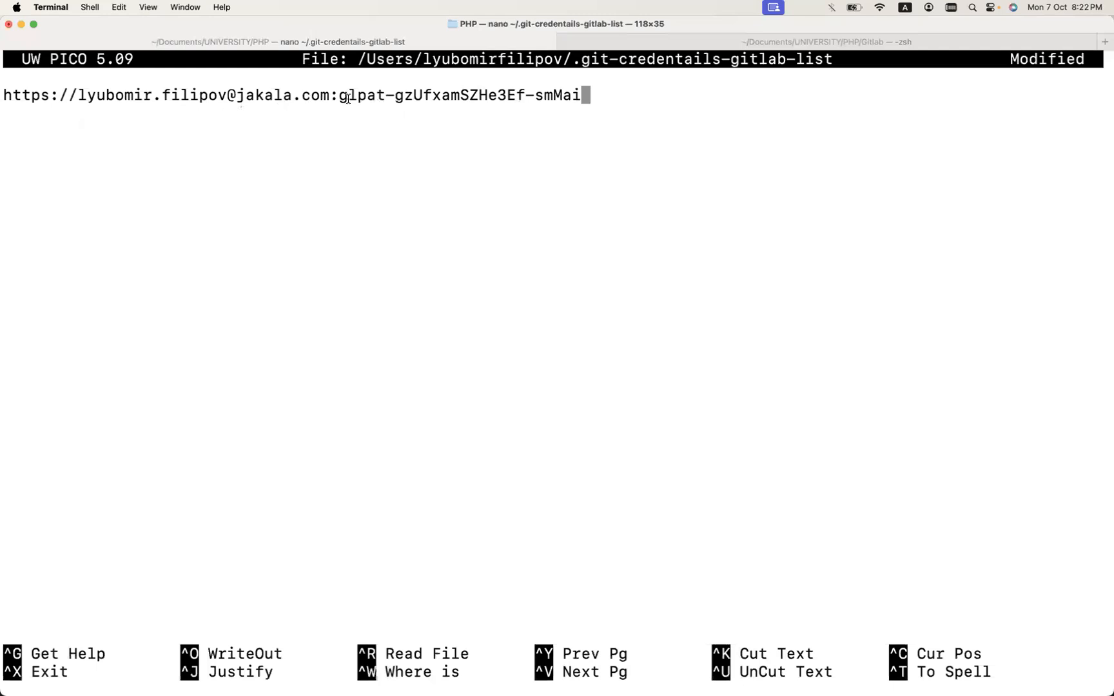
# - Save the credentials file under the same name and exit nano
pyautogui.press('super+Tab')
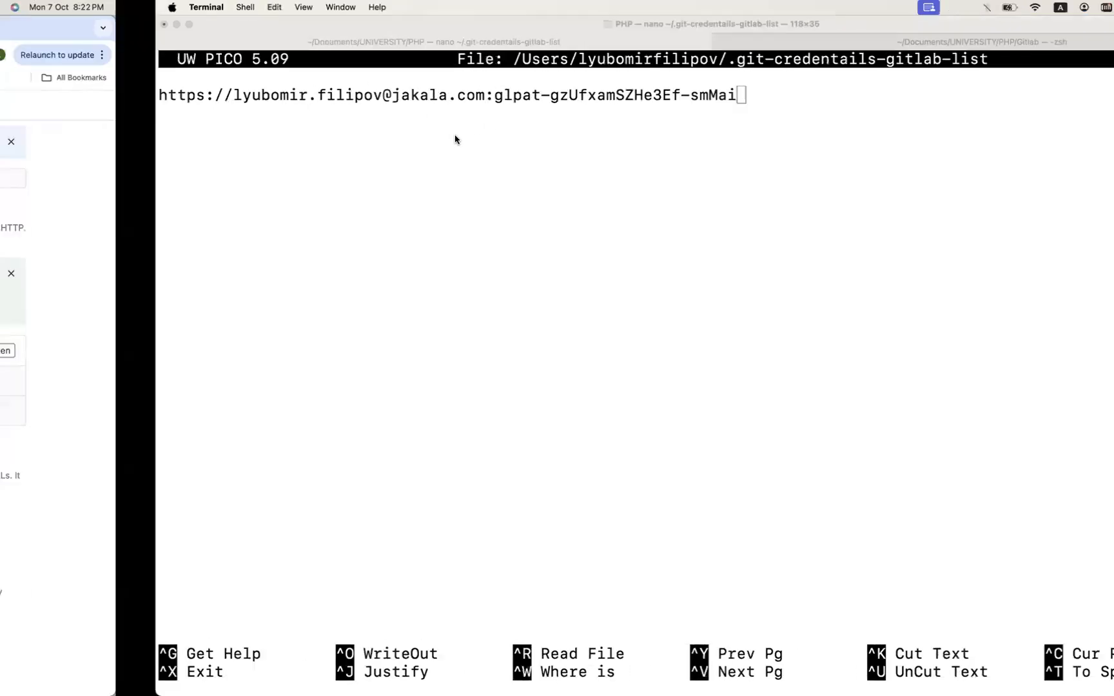
pyautogui.press('super+Tab')
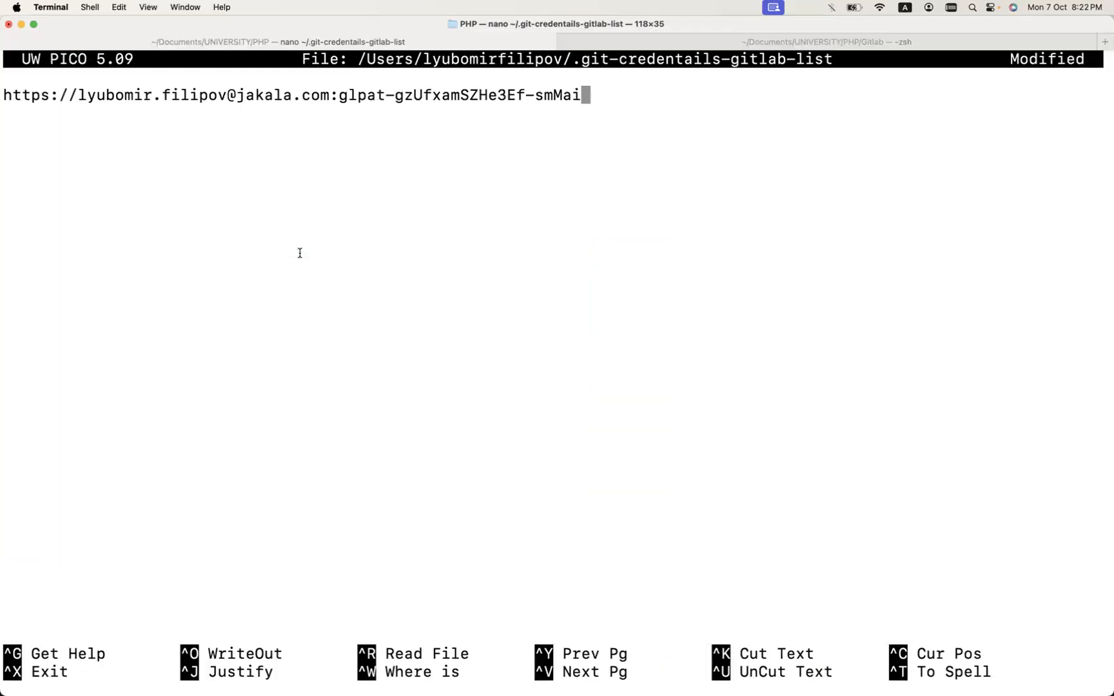
pyautogui.hotkey('ctrl', 'o')
pyautogui.press('Return')
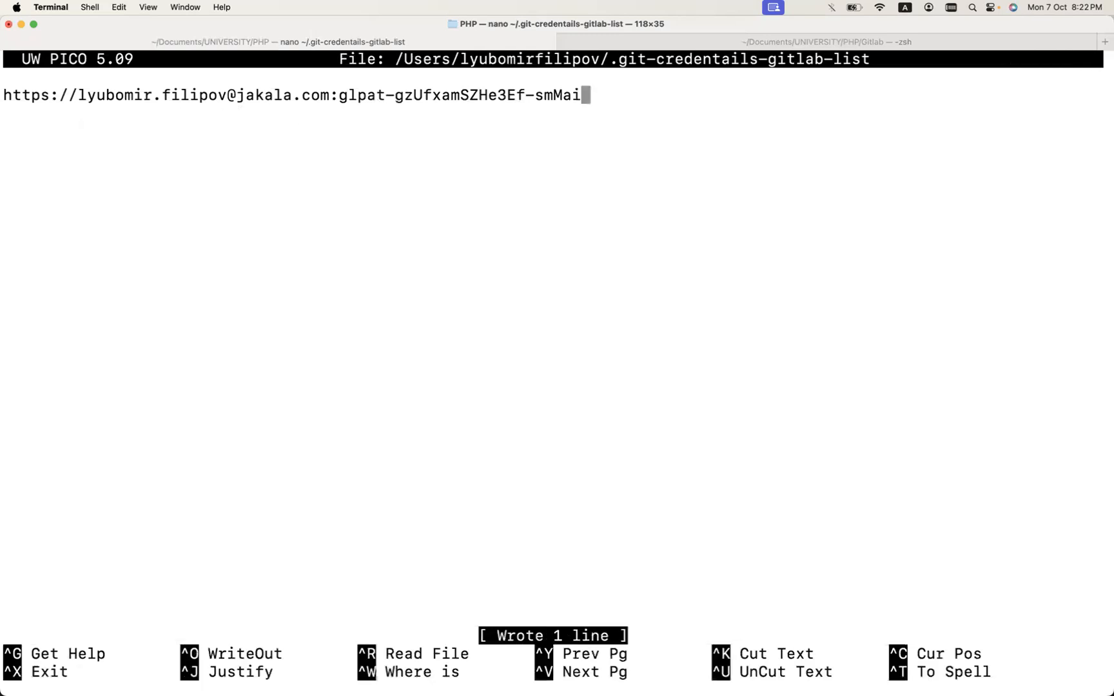
pyautogui.hotkey('ctrl', 'x')
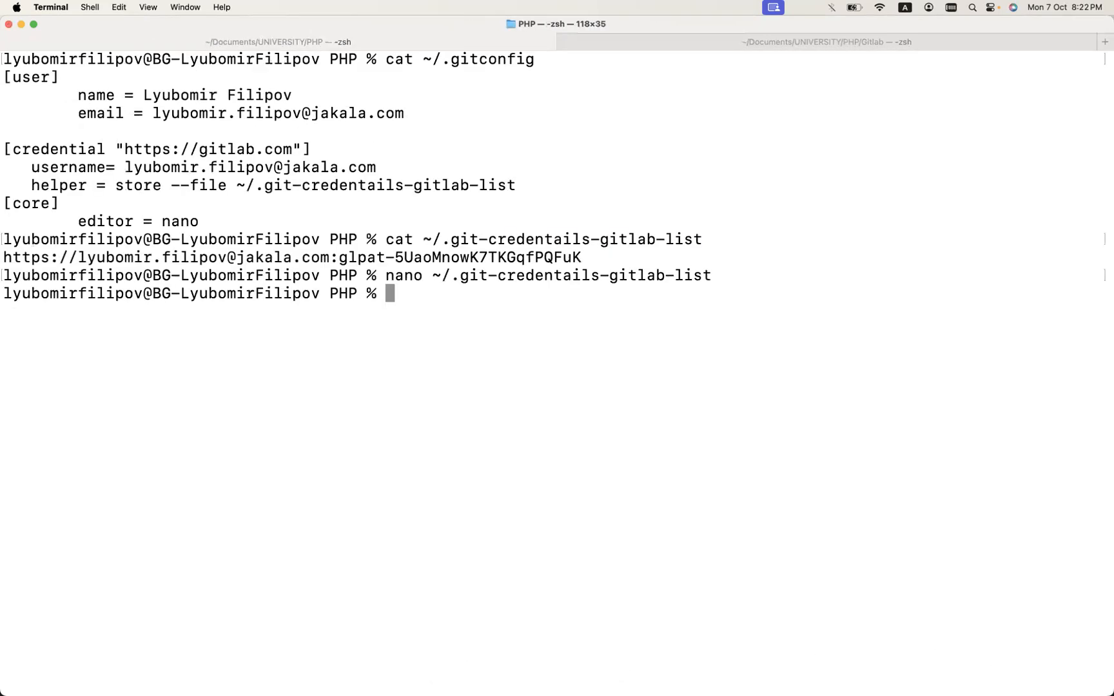
# - Reprint the Git config and point out the gitlab.com host and username setting
pyautogui.press('Up')
pyautogui.press('Up')
pyautogui.press('Up')
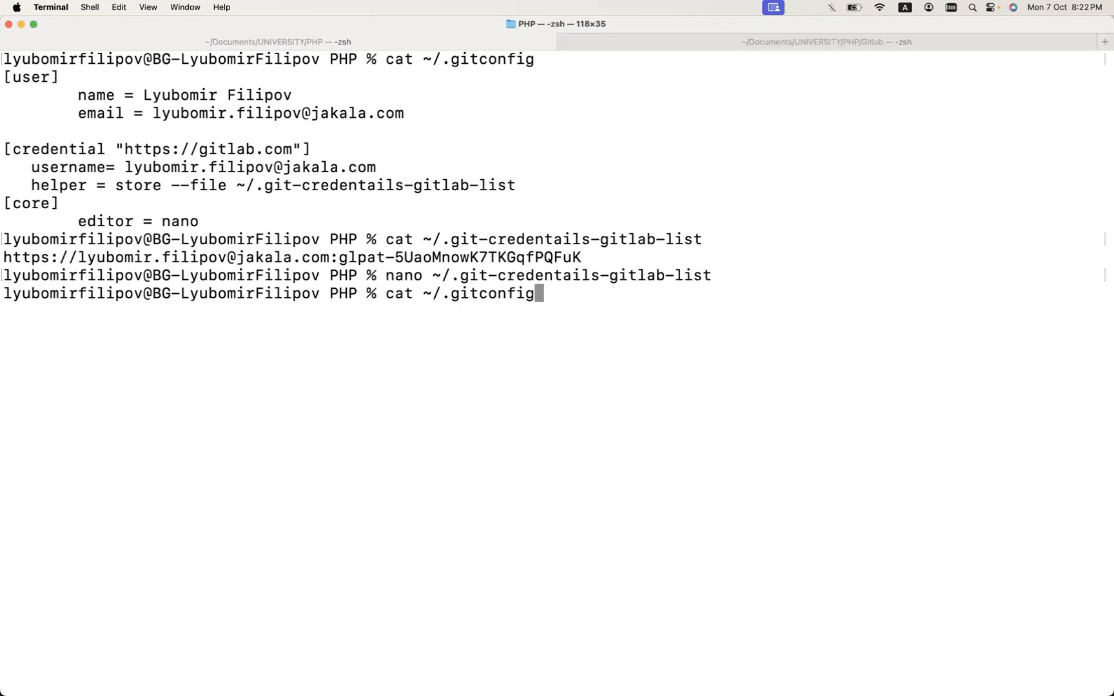
pyautogui.press('Return')
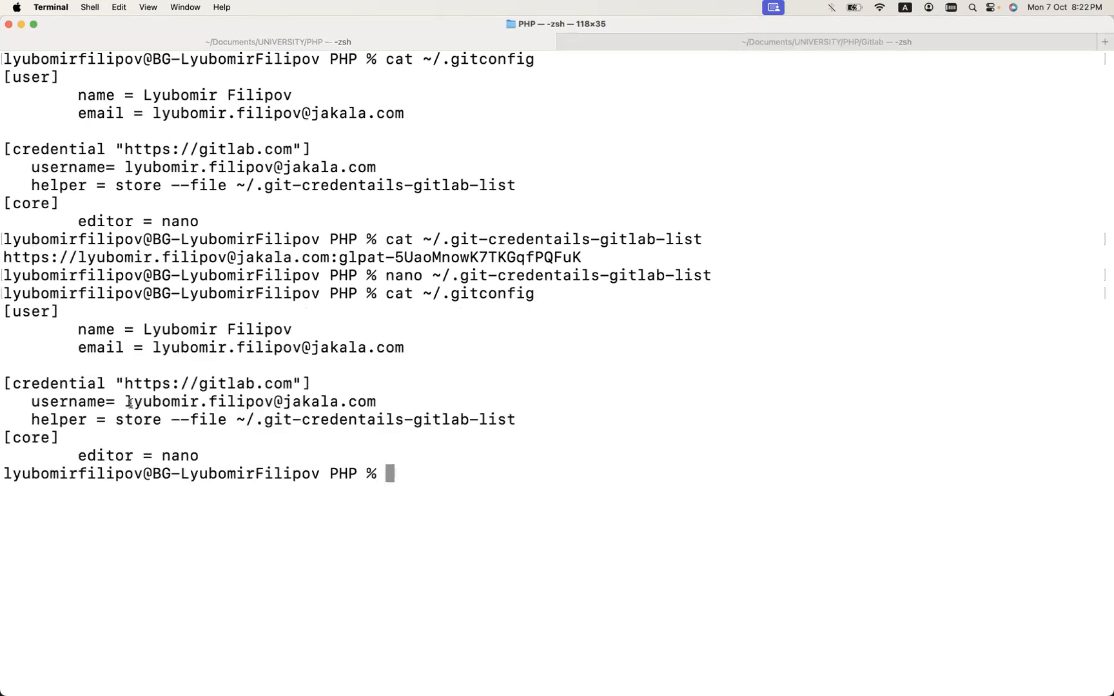
pyautogui.moveTo(127, 385)
pyautogui.mouseDown()
pyautogui.moveTo(294, 384)
pyautogui.moveTo(128, 381)
pyautogui.mouseUp()
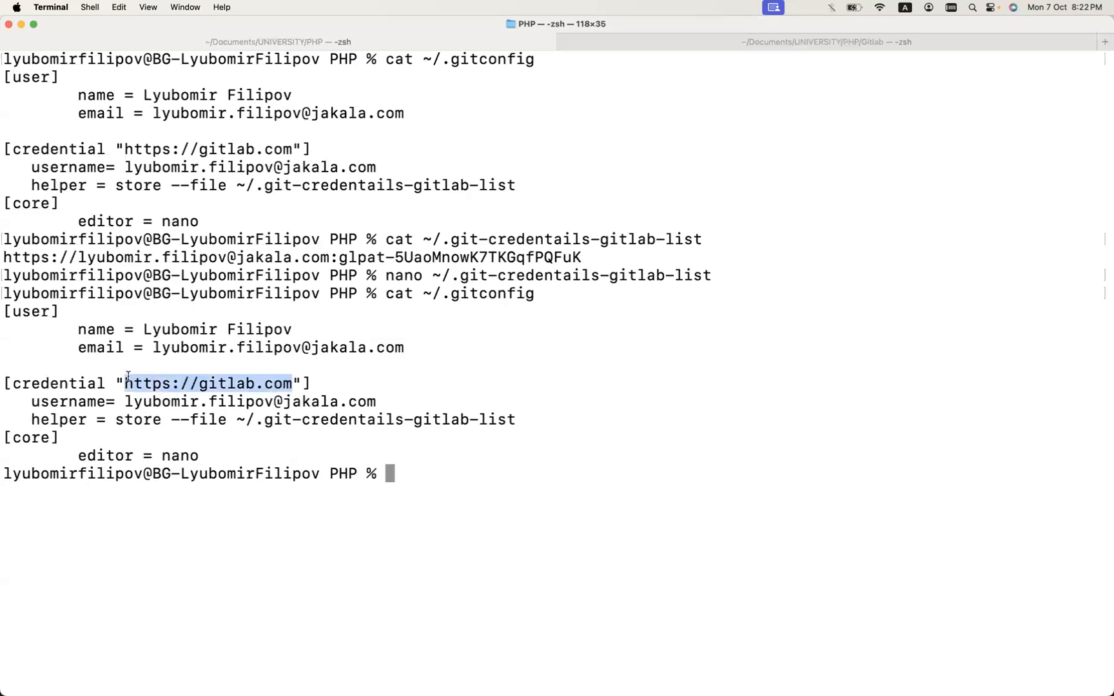
pyautogui.click(141, 396)
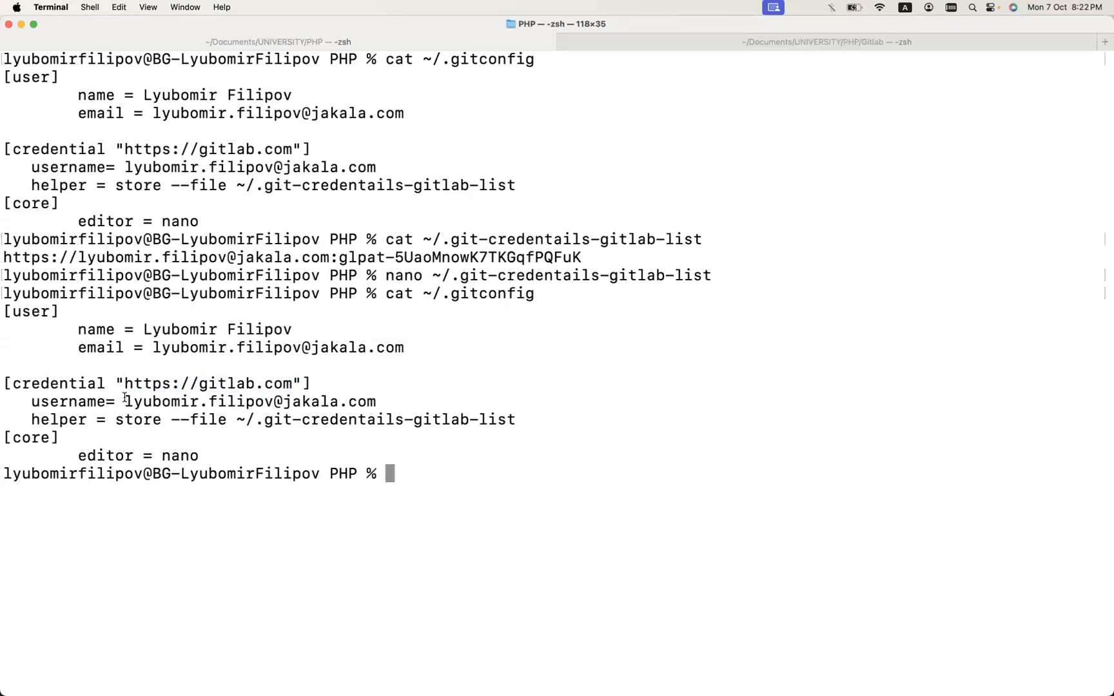
pyautogui.moveTo(125, 399); pyautogui.dragTo(395, 390)
pyautogui.click(295, 419)
# - Print the credentials file again to confirm it now holds the new token
pyautogui.moveTo(257, 419); pyautogui.dragTo(525, 414)
pyautogui.click(524, 414)
pyautogui.write('cat')
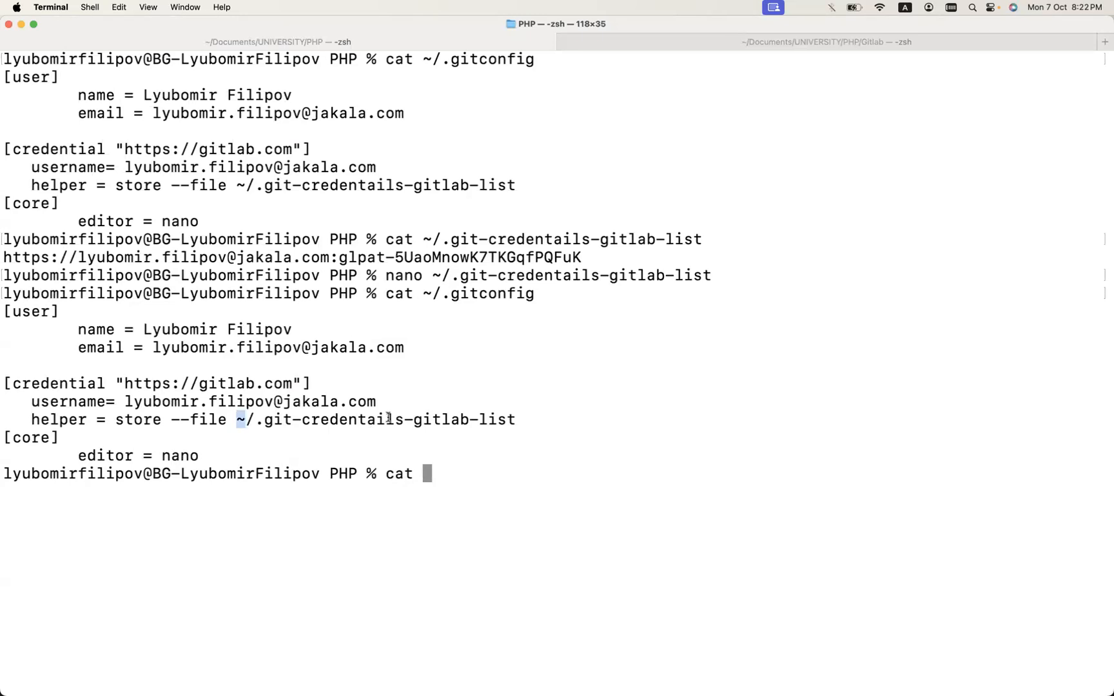
pyautogui.moveTo(234, 412); pyautogui.dragTo(528, 414)
pyautogui.press('super+v')
pyautogui.press('Return')
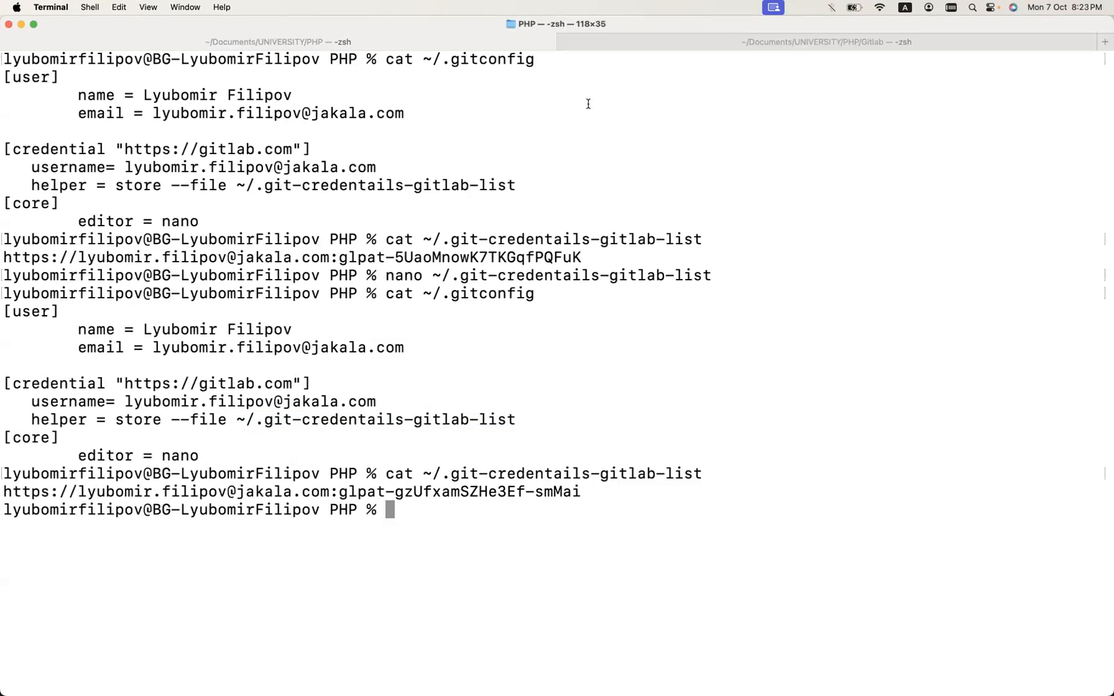
# - Rerun the git clone of the ninja repository in the Gitlab session
pyautogui.click(614, 37)
pyautogui.click(367, 168)
pyautogui.press('Up')
pyautogui.press('Return')
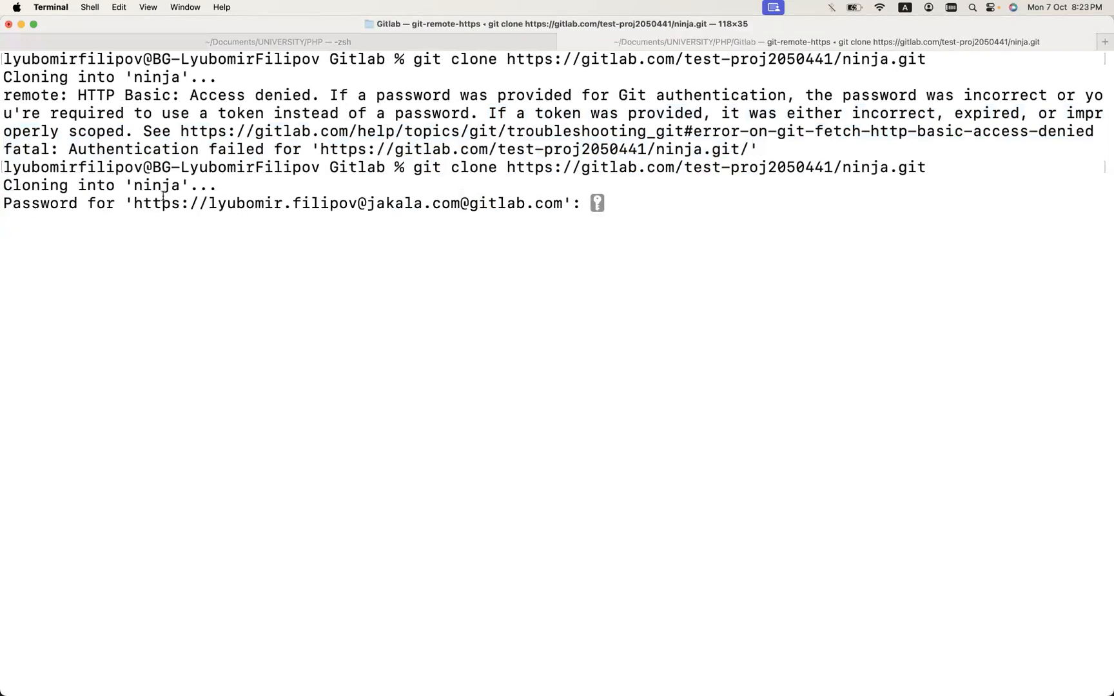
pyautogui.moveTo(135, 202); pyautogui.dragTo(574, 202)
# - Copy the new access token from the other session and submit it at the password prompt
pyautogui.click(391, 42)
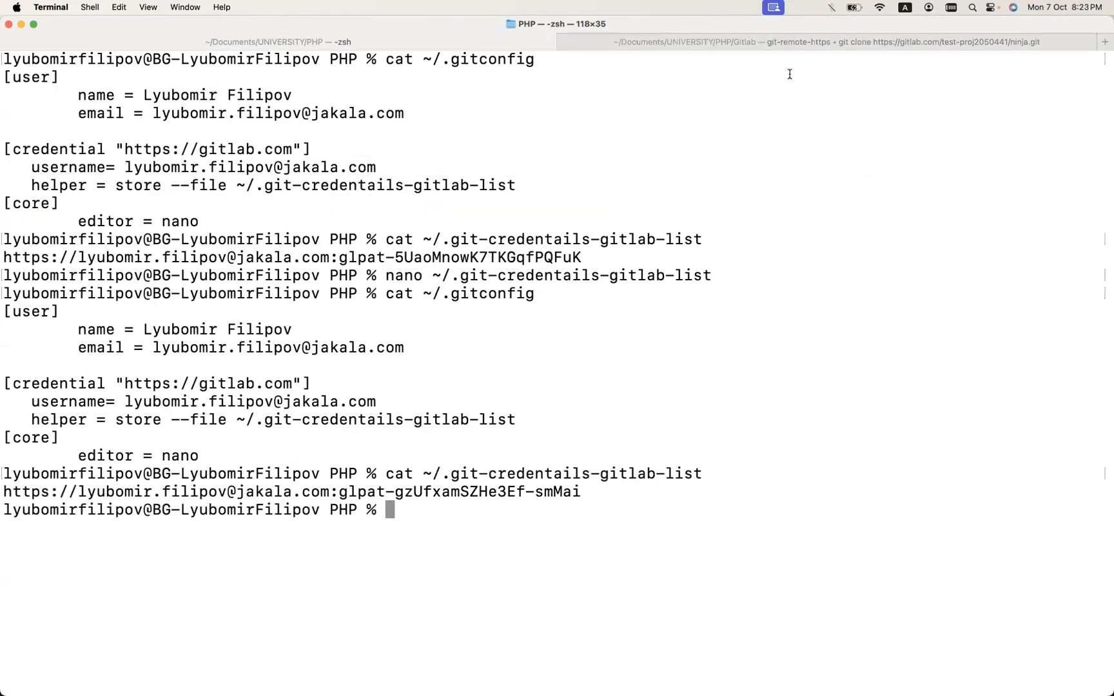
pyautogui.moveTo(340, 491); pyautogui.dragTo(612, 496)
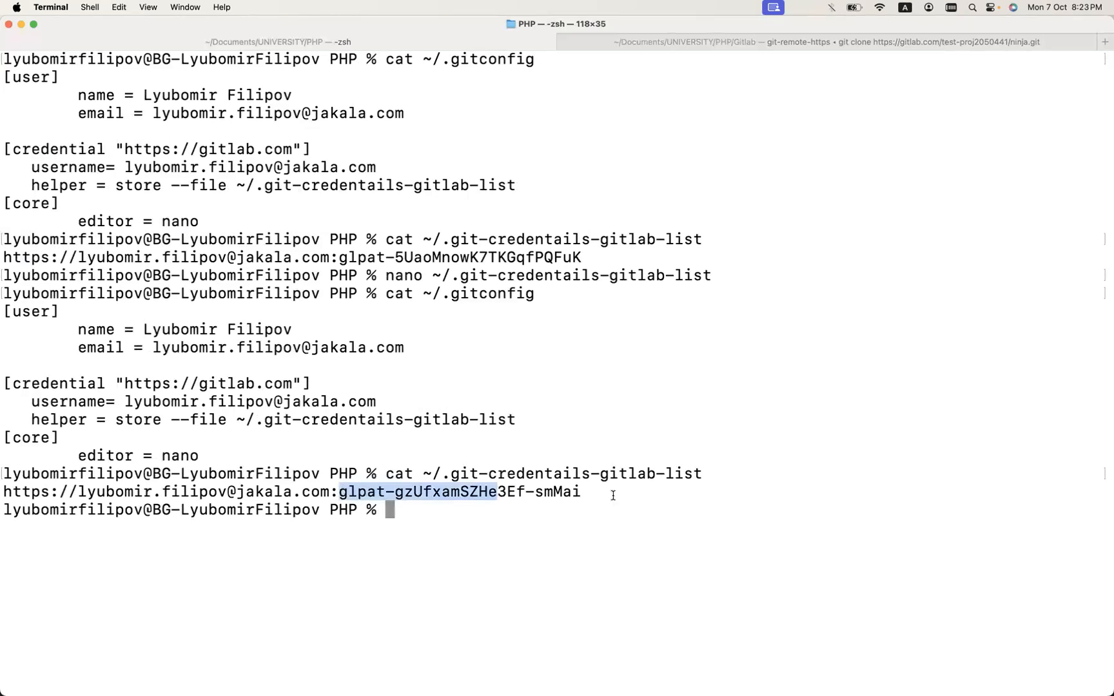
pyautogui.press('super+c')
pyautogui.click(636, 42)
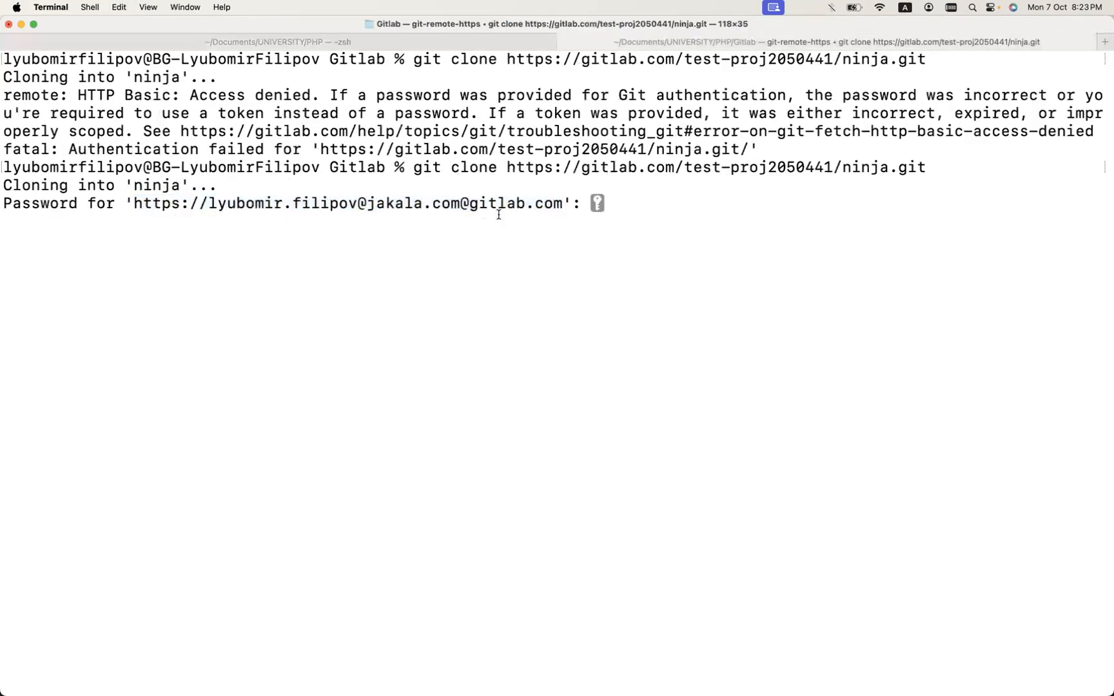
pyautogui.press('Return')
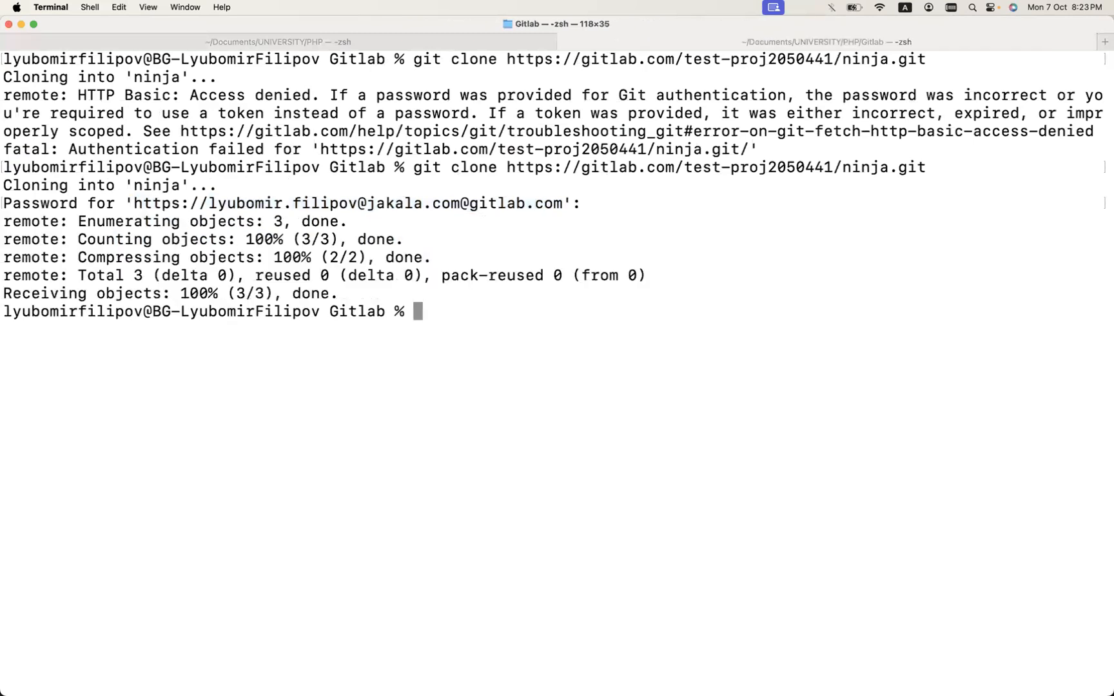
pyautogui.write('ls')
# - Enter the cloned ninja folder, list its files and open README.md in nano
pyautogui.press('Return')
pyautogui.write('cd ninja')
pyautogui.press('Return')
pyautogui.write('clear')
pyautogui.press('Return')
pyautogui.write('ls')
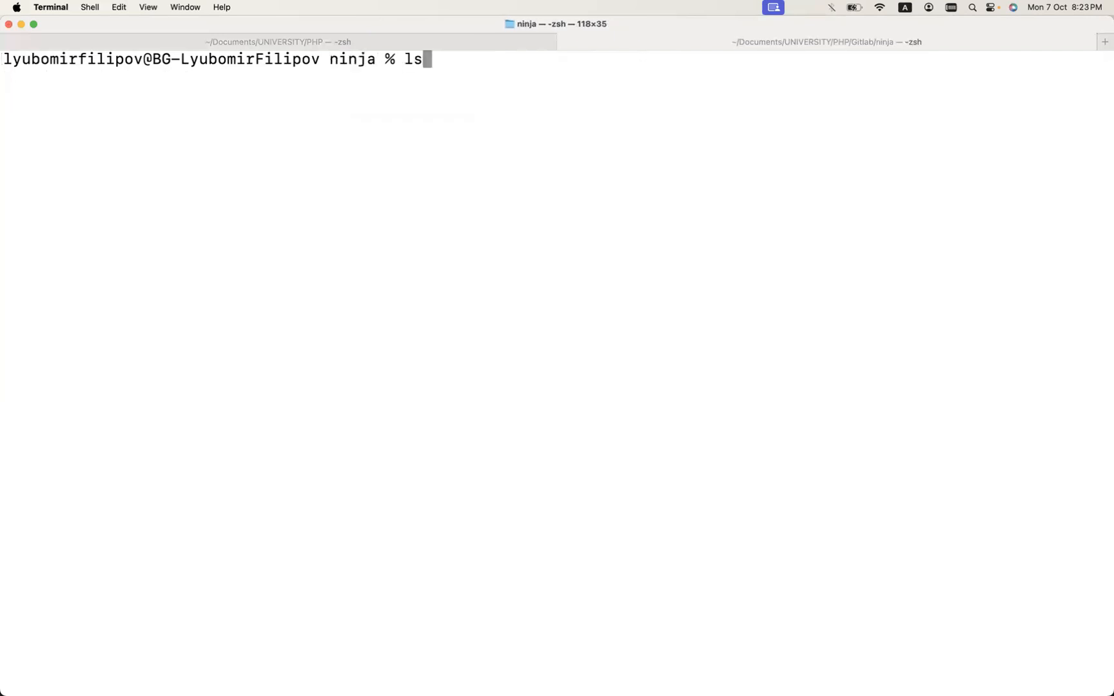
pyautogui.press('Return')
pyautogui.write('nano REA')
pyautogui.press('Tab')
pyautogui.press('Return')
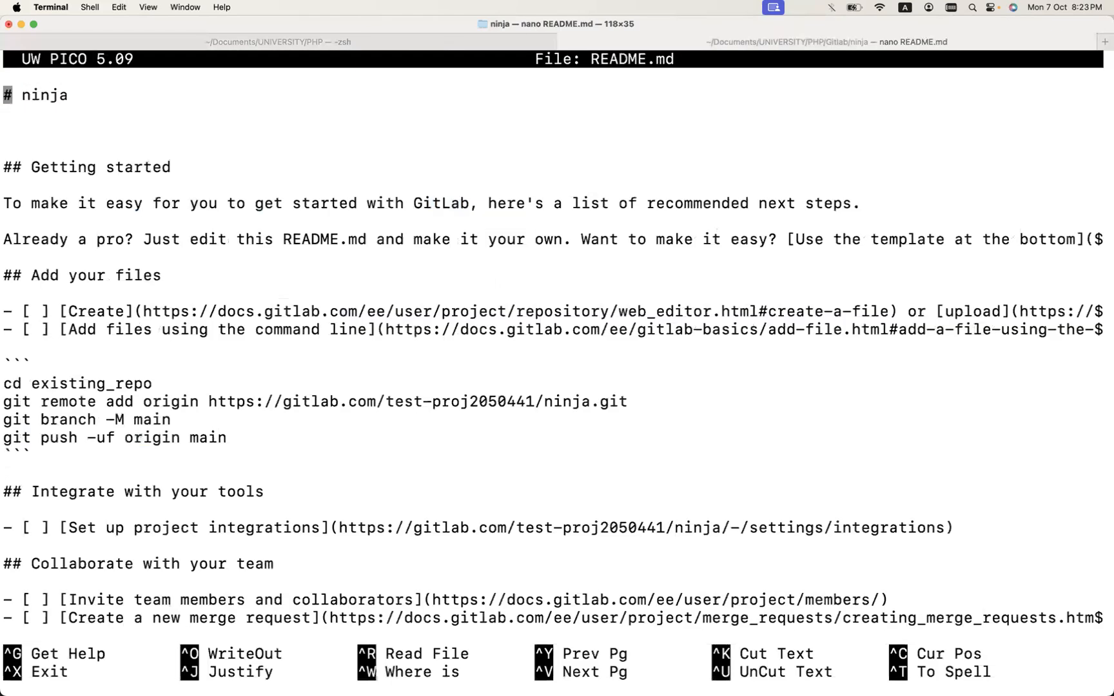
# - Add an 'edited this file' heading to the README and save it
pyautogui.press('Down')
pyautogui.write('### edited this file')
pyautogui.hotkey('ctrl', 'o')
pyautogui.press('Return')
pyautogui.hotkey('ctrl', 'x')
pyautogui.write('clear')
# - Stage all changes and commit them with the message 'edited README.md'
pyautogui.press('Return')
pyautogui.write('git status')
pyautogui.press('Return')
pyautogui.write('git add -a')
pyautogui.press('Return')
pyautogui.press('Return')
pyautogui.write('git add -A')
pyautogui.press('Return')
pyautogui.write('git commit -m "edited README.md"')
pyautogui.press('Return')
pyautogui.write('git status')
pyautogui.press('Return')
pyautogui.write('git')
# - Push the commit to origin successfully and switch to the browser to check
pyautogui.press('BackSpace')
pyautogui.press('BackSpace')
pyautogui.press('BackSpace')
pyautogui.press('BackSpace')
pyautogui.write('celar')
pyautogui.press('Return')
pyautogui.write('clear')
pyautogui.press('Return')
pyautogui.write('git remote -v')
pyautogui.press('Return')
pyautogui.write('git push origin')
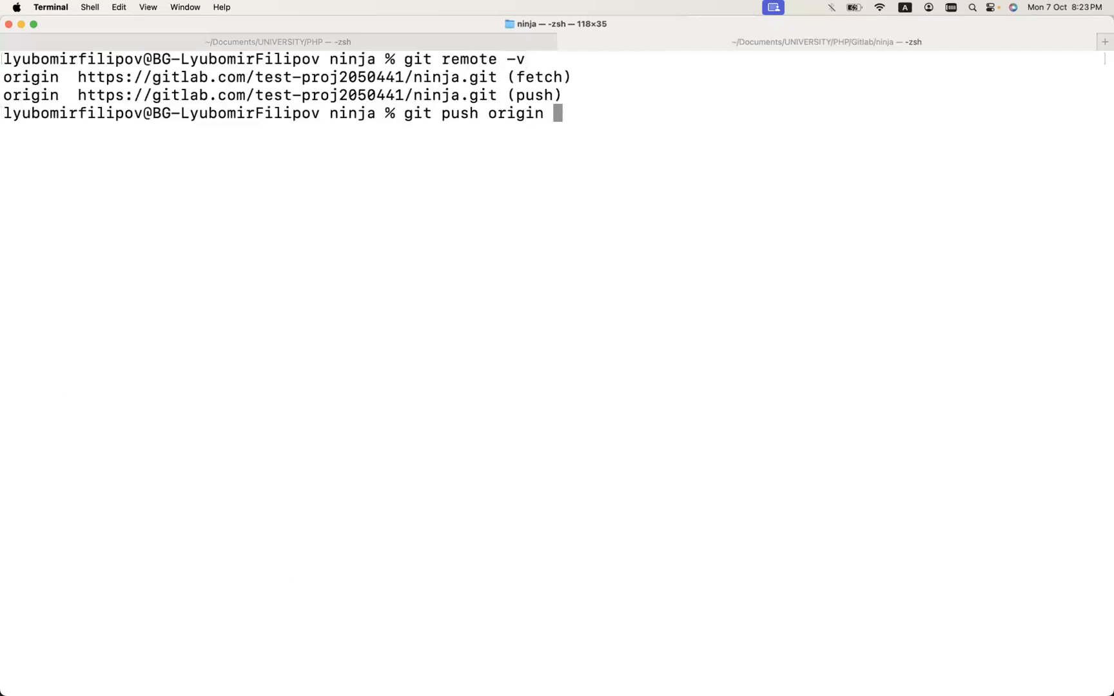
pyautogui.press('Return')
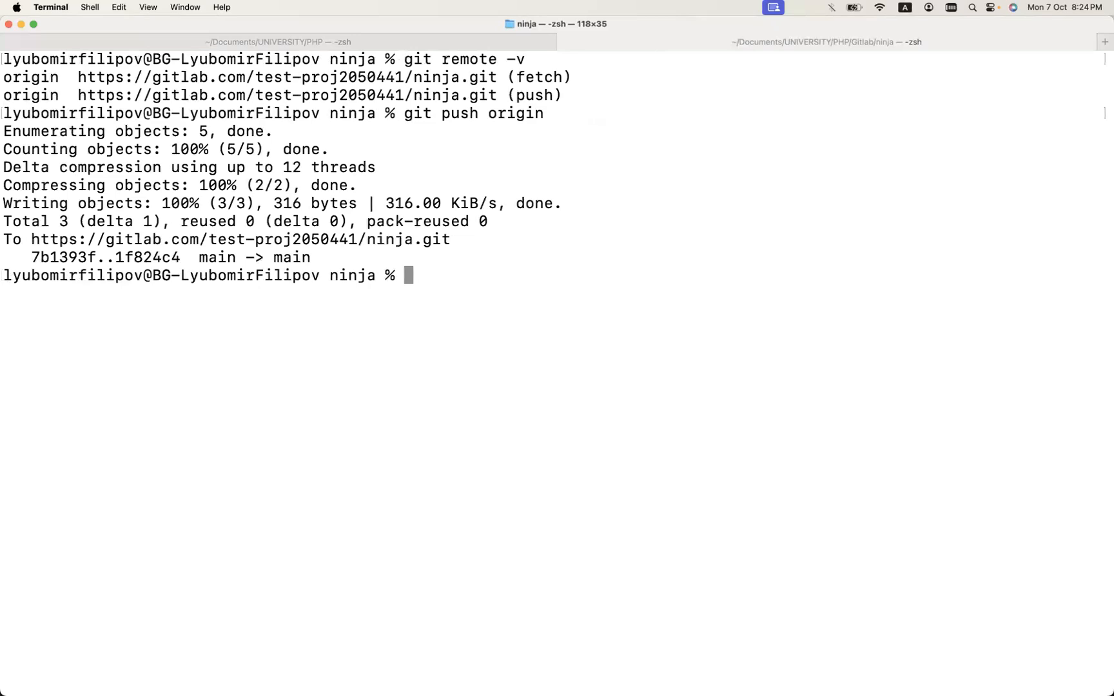
pyautogui.press('super+Tab')
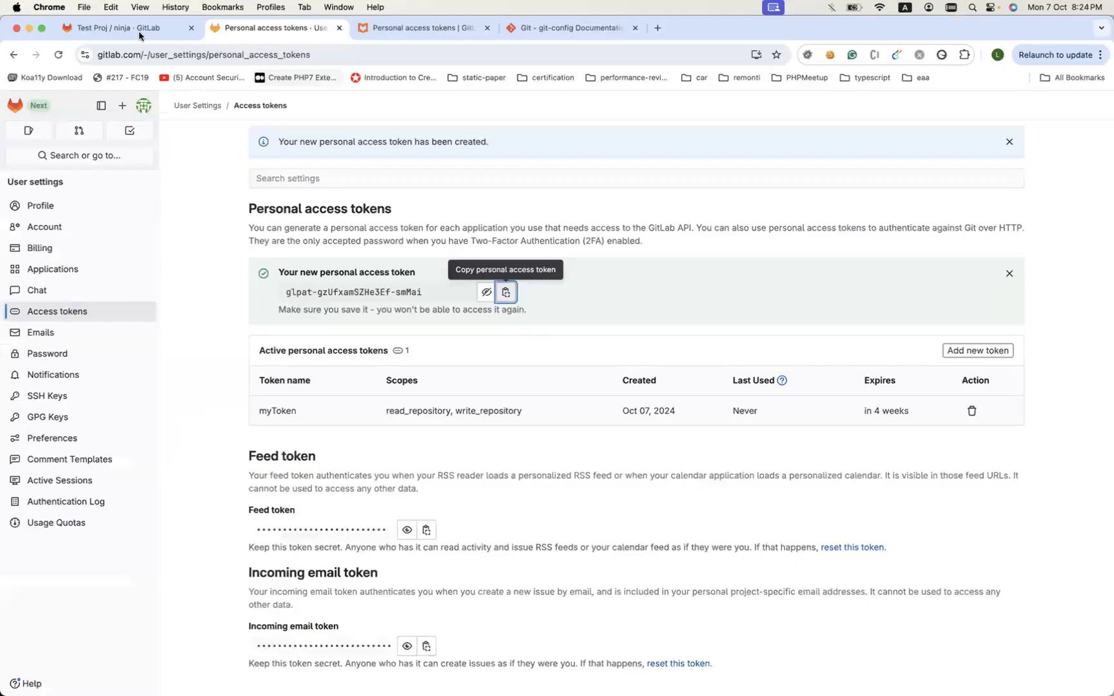
# - View the 'edited README.md' commit in the ninja project showing the one-line change on main
pyautogui.click(138, 31)
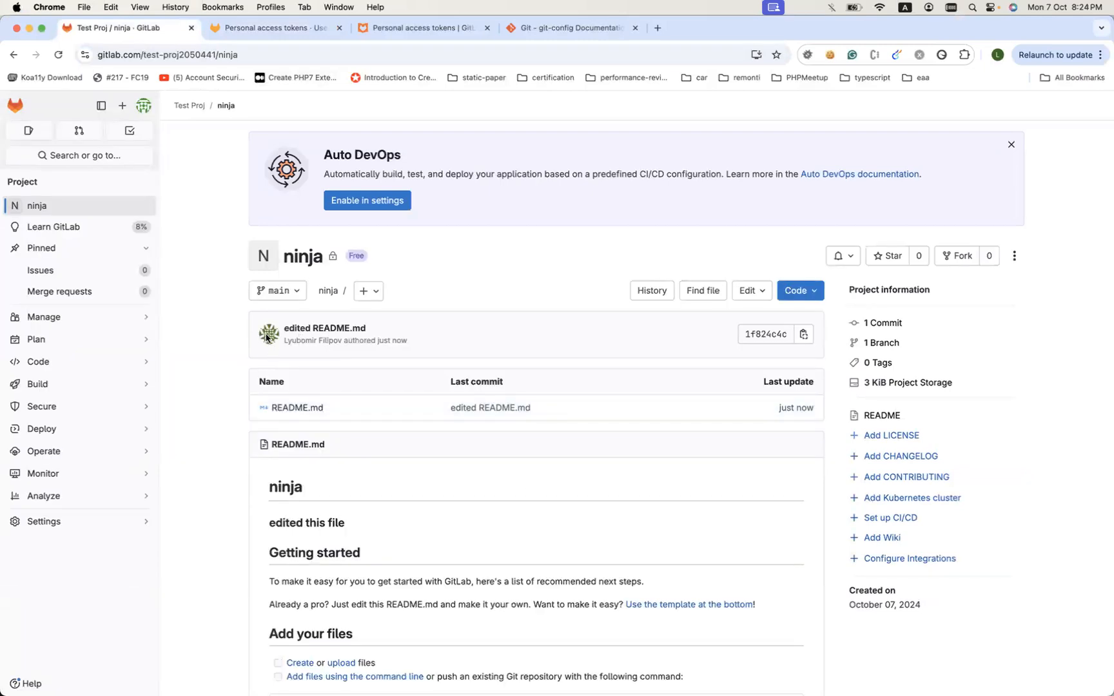
pyautogui.click(348, 332)
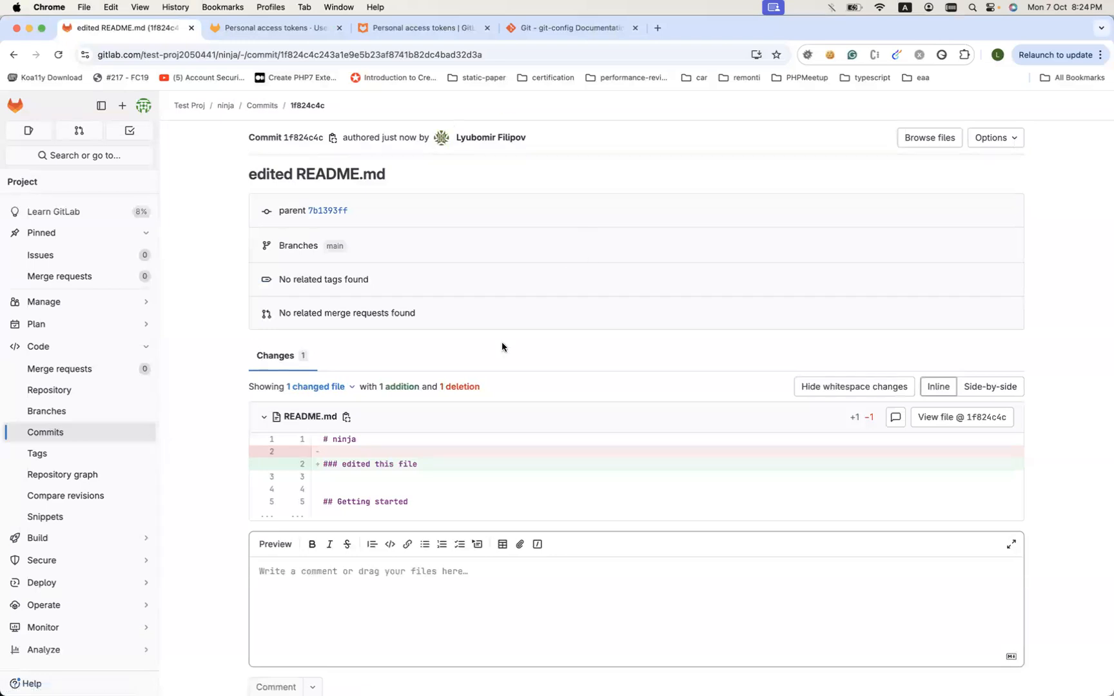
pyautogui.scroll(-2, 484, 367)
pyautogui.scroll(2, 484, 367)
pyautogui.scroll(-2, 485, 369)
pyautogui.scroll(2, 485, 370)
pyautogui.press('super+Tab')
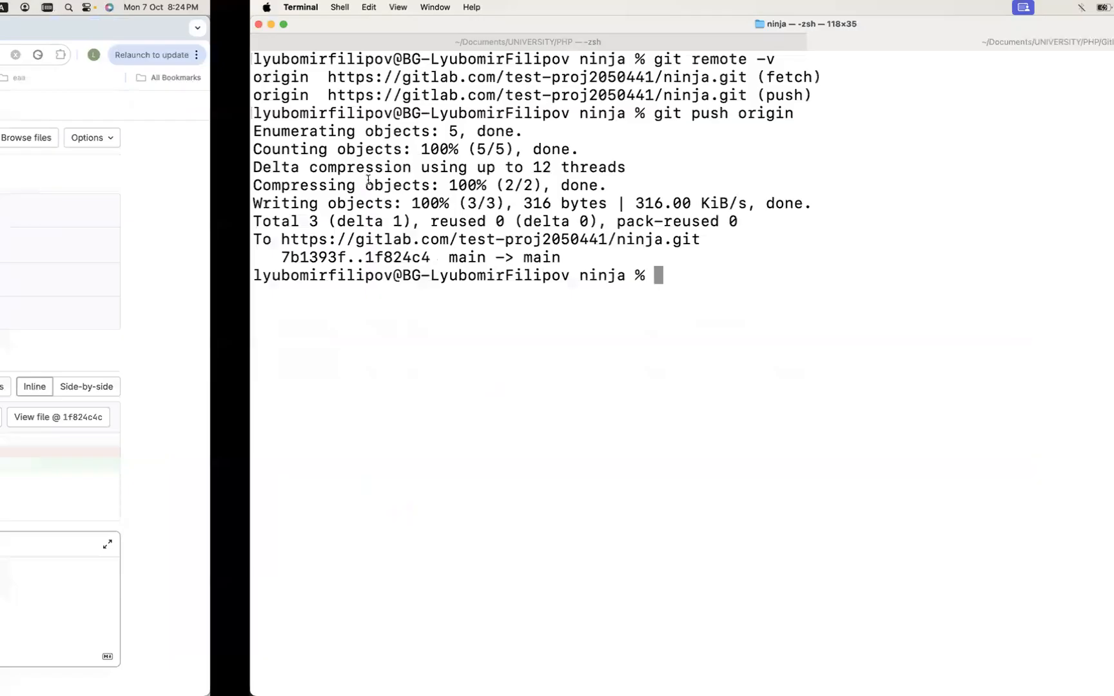
# - Redisplay the saved token and credential helper line in the PHP session, then return to the browser
pyautogui.click(227, 41)
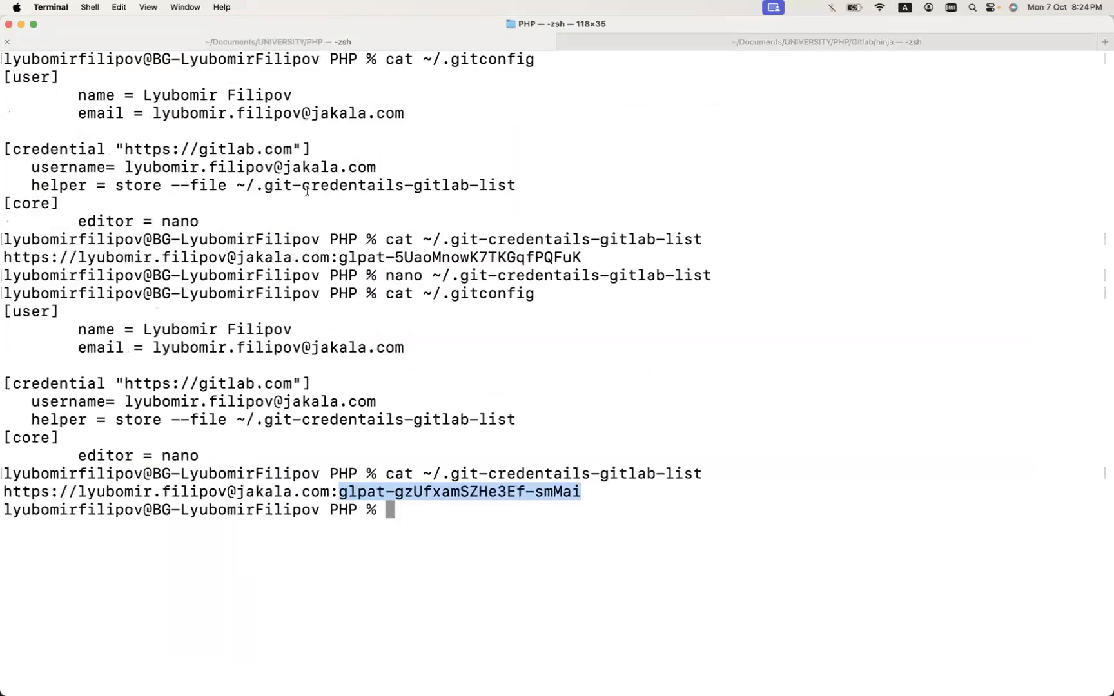
pyautogui.click(328, 275)
pyautogui.tripleClick(217, 182)
pyautogui.click(270, 208)
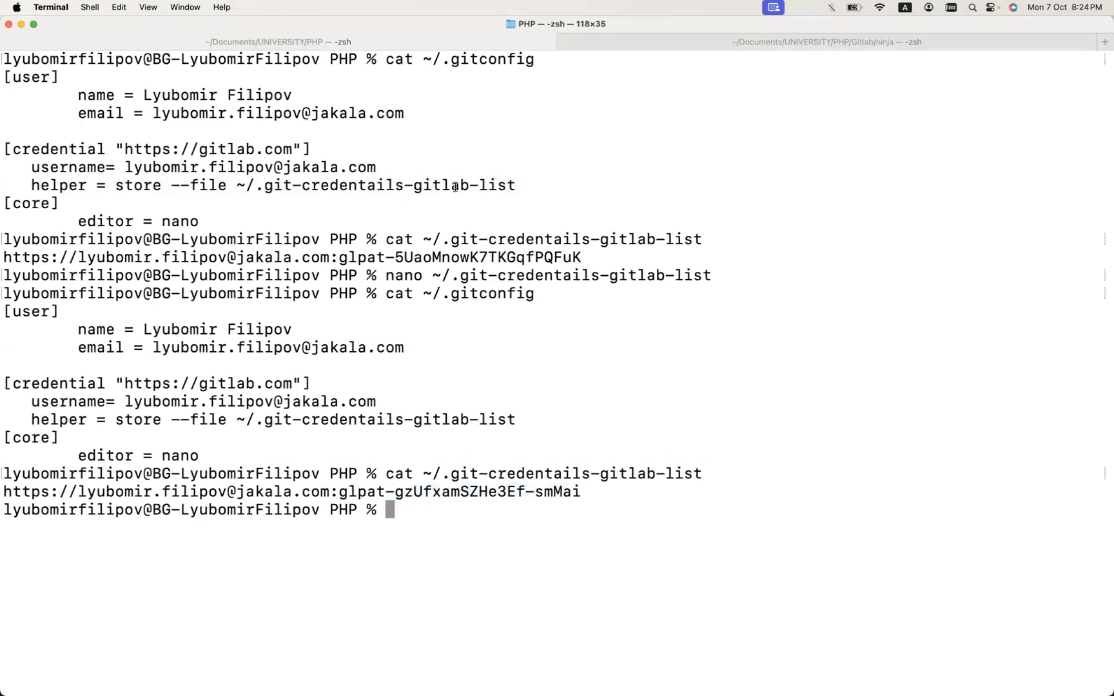
pyautogui.press('super+Tab')
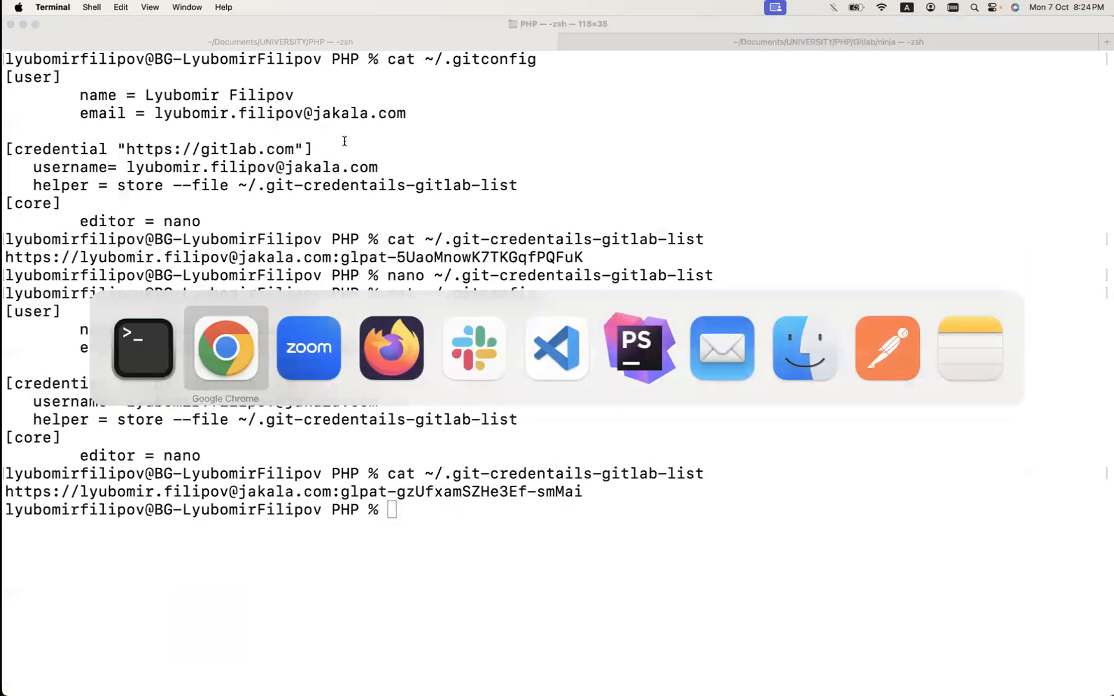
# - Revoke myToken from the personal access tokens page, leaving no active tokens
pyautogui.click(271, 28)
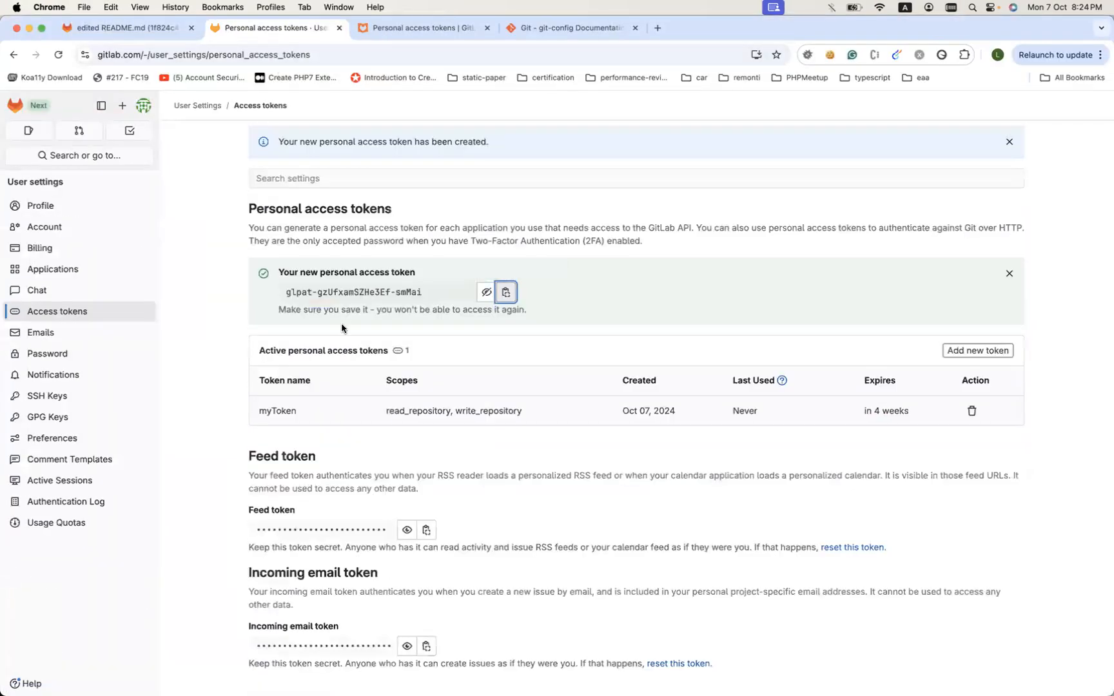
pyautogui.click(971, 411)
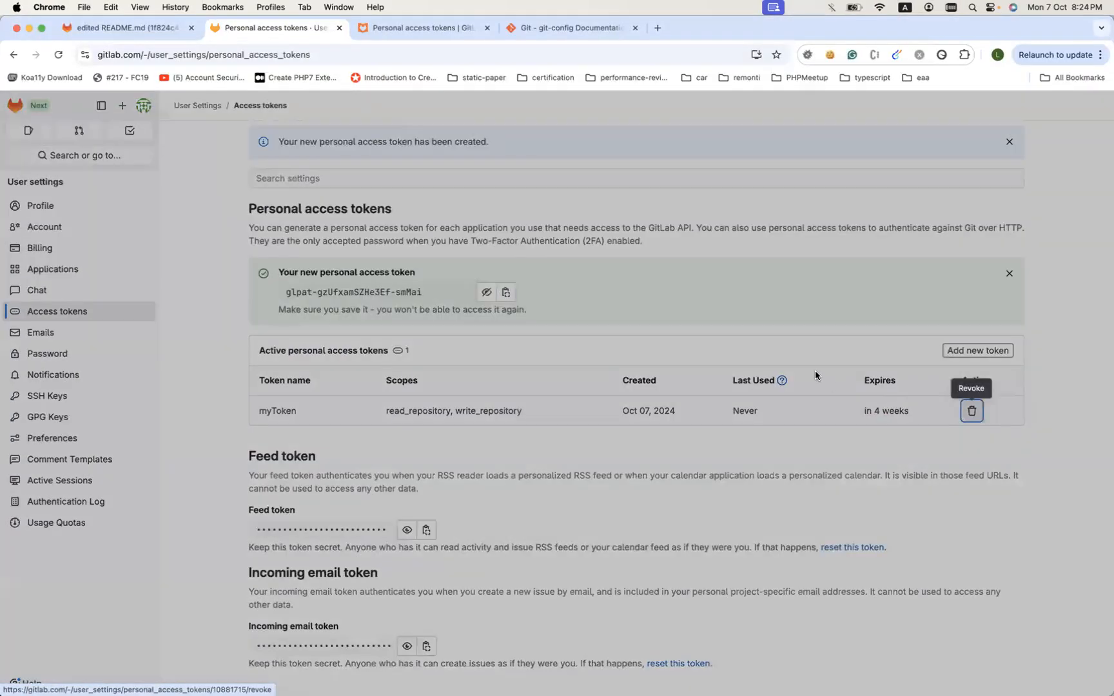
pyautogui.click(682, 416)
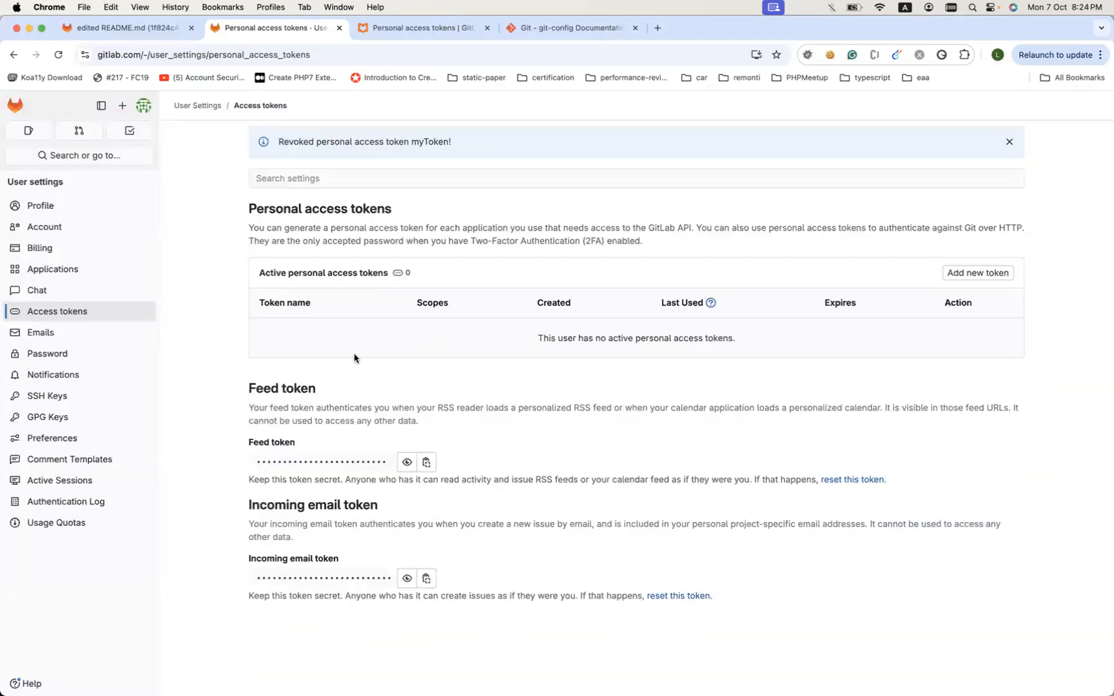
pyautogui.press('super+Tab')
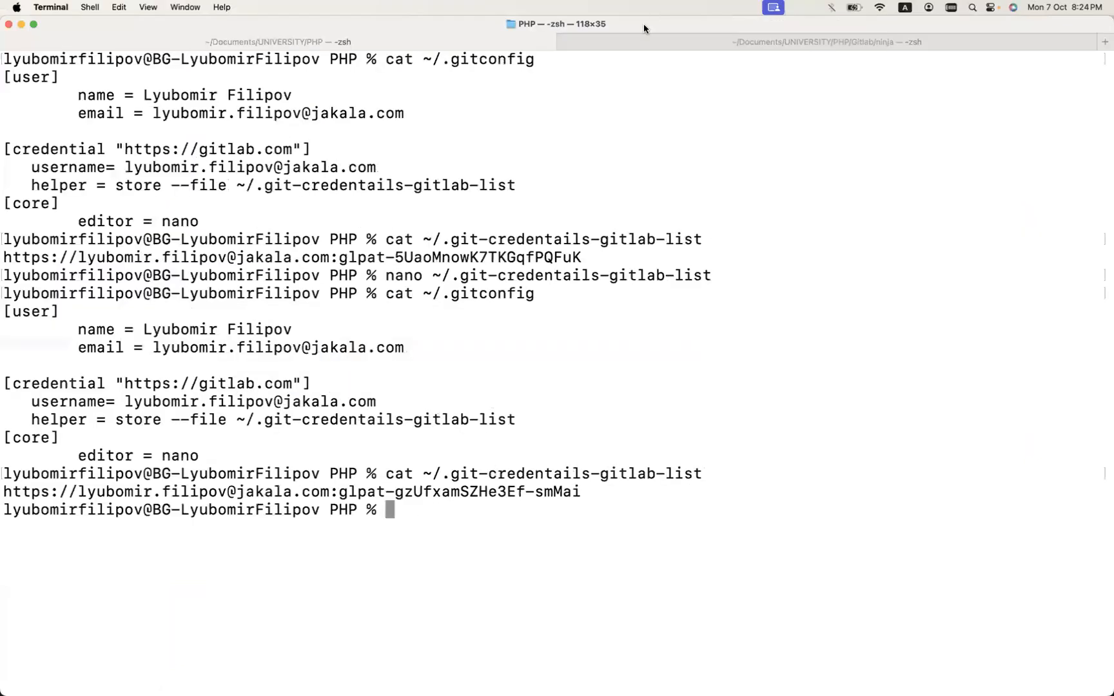
# - Rerun git push origin in the ninja session; it fails with an authentication error
pyautogui.click(633, 42)
pyautogui.press('Return')
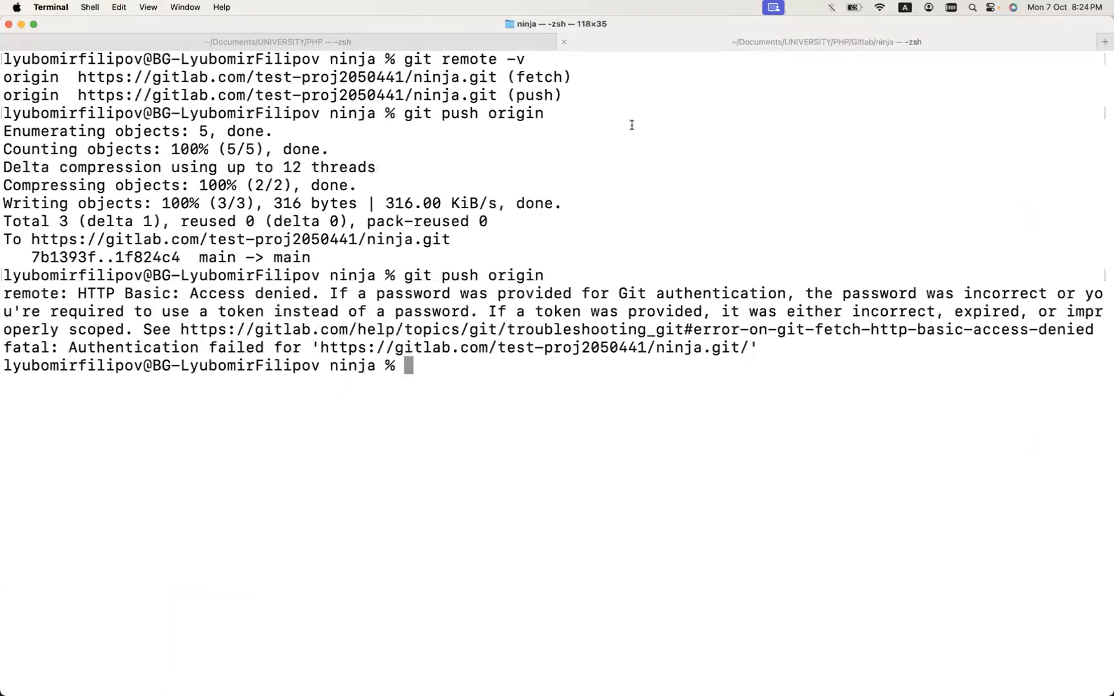